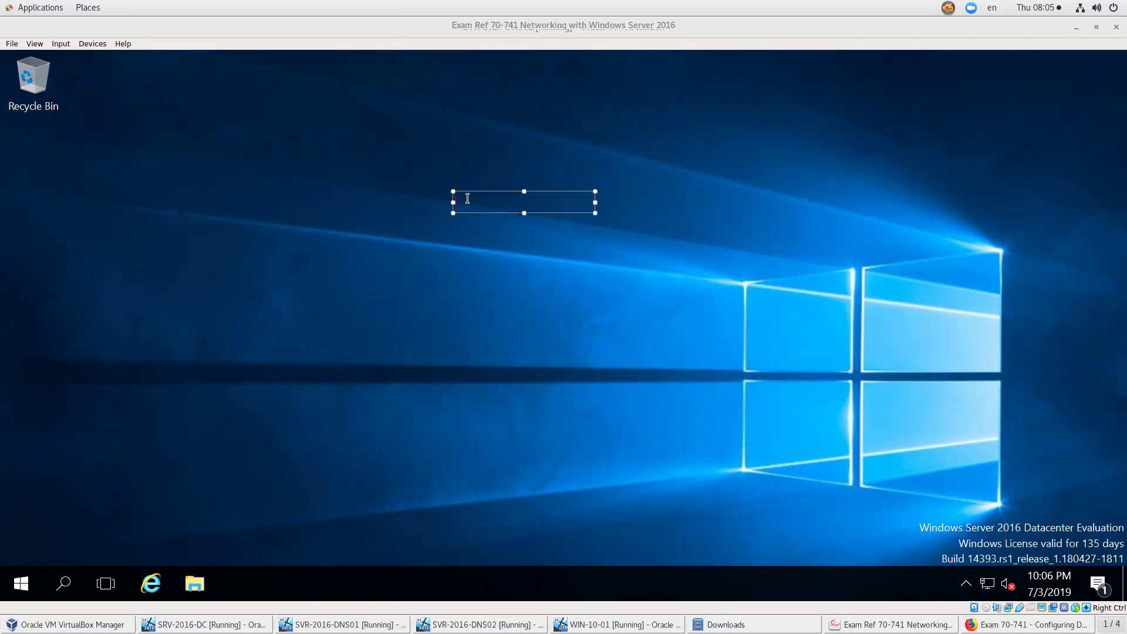
Step: Annotate the desktop with the text "response rate limitting" on one line, placed over the Windows logo
text(sponse rate limit ting)
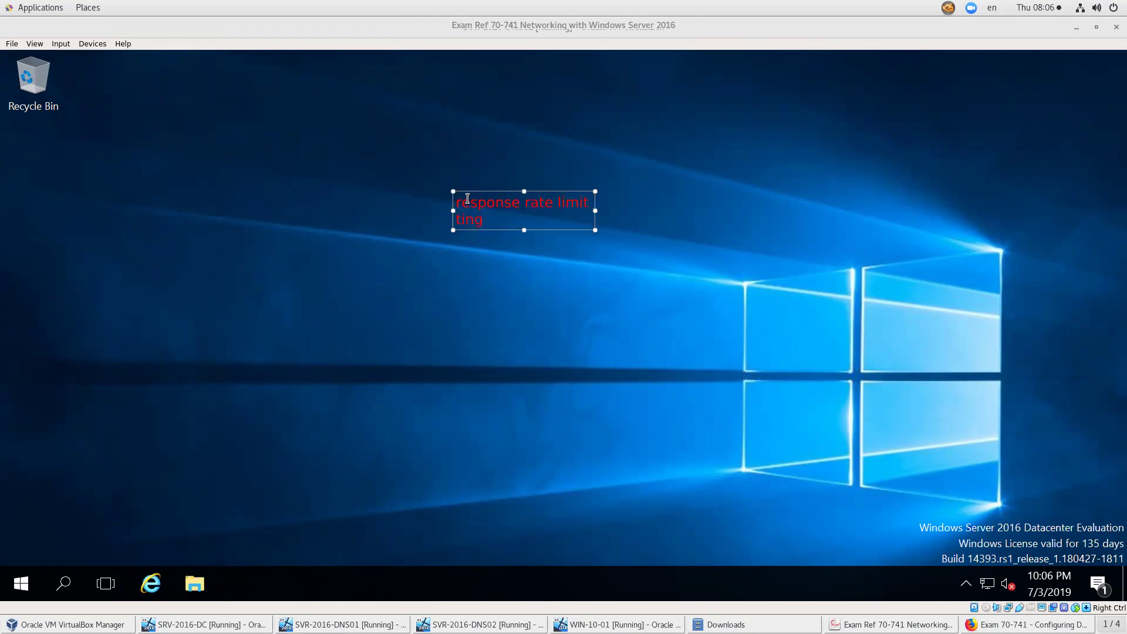
drag(595, 210, 659, 209)
drag(591, 191, 857, 317)
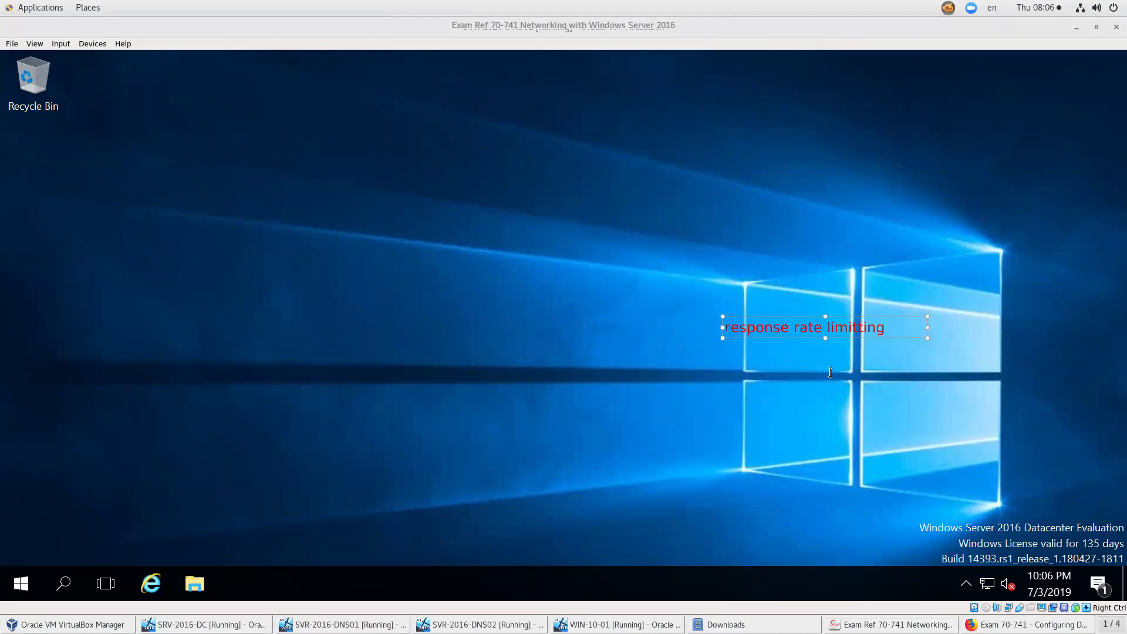
click(534, 263)
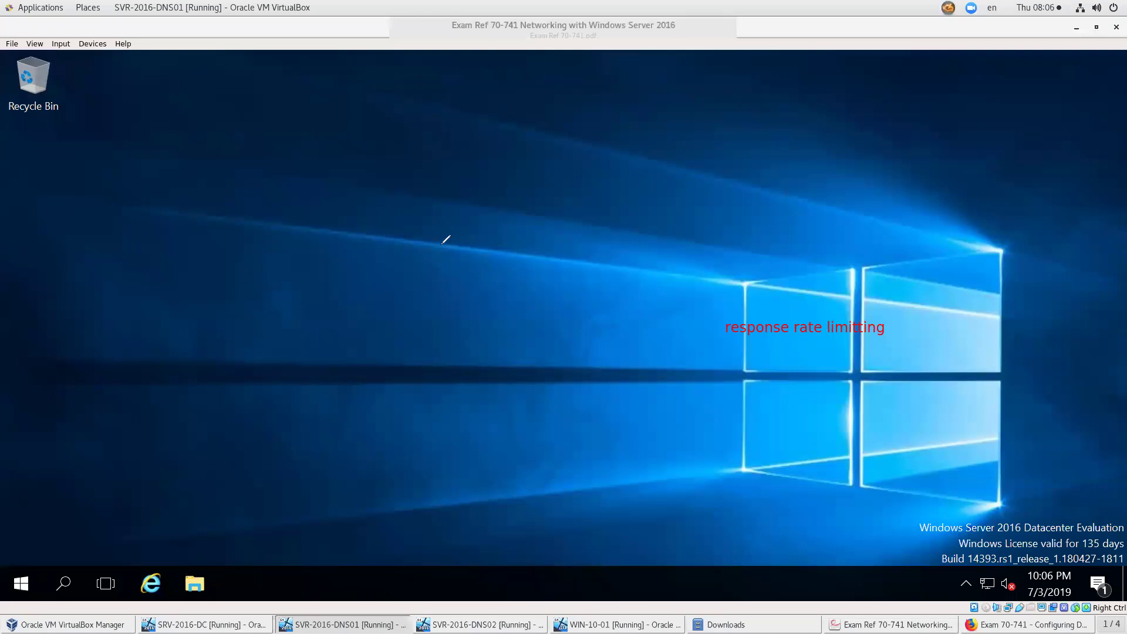
Step: Sketch a server labelled "DNS" and a client joined to it by an arrow marked "20"
drag(533, 230, 548, 271)
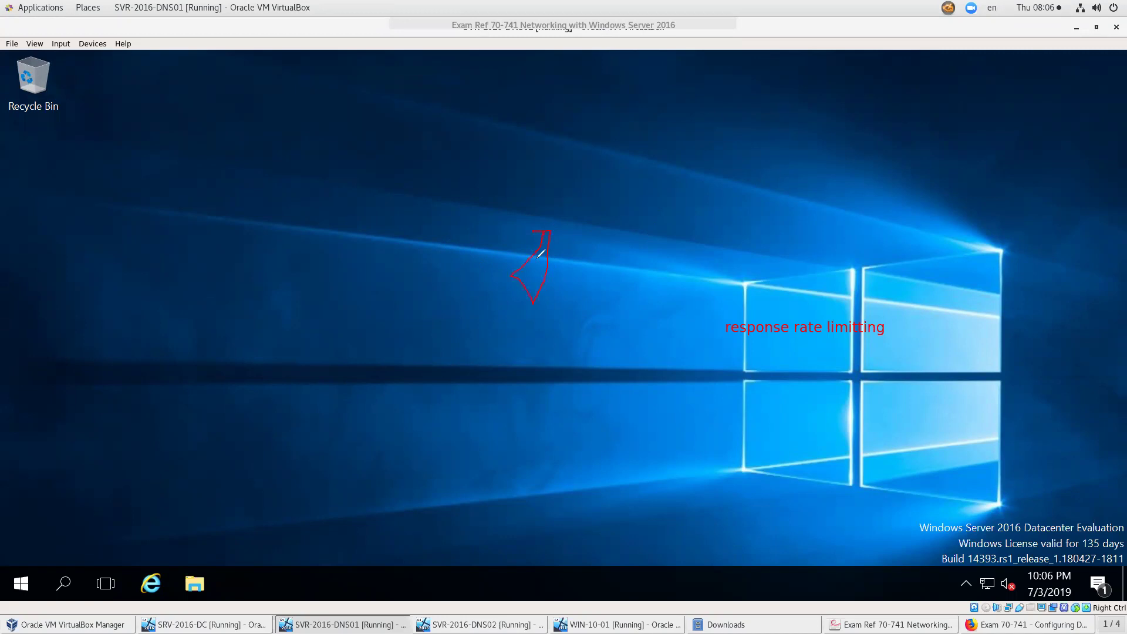
drag(524, 328, 529, 349)
mouse_move(294, 254)
mouse_down()
mouse_move(517, 266)
mouse_move(503, 276)
mouse_up()
drag(361, 231, 382, 249)
drag(396, 222, 398, 224)
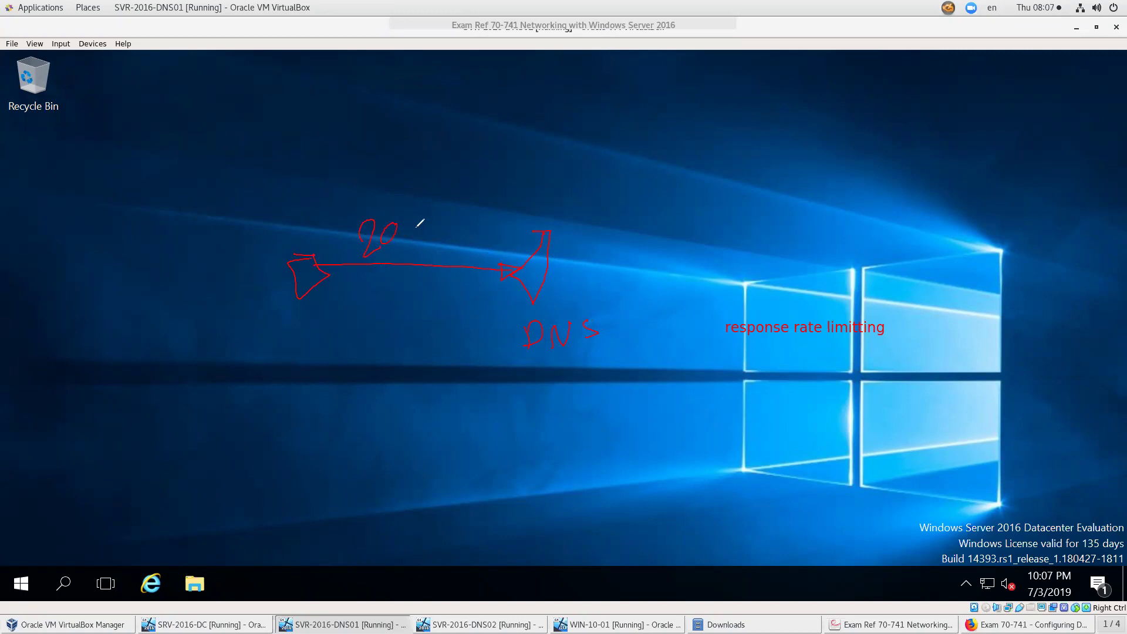
Step: Circle the 20, draw several request lines converging on the client, and write "30" above it
drag(417, 226, 371, 261)
mouse_move(341, 269)
mouse_down()
mouse_move(344, 293)
mouse_move(242, 352)
mouse_move(234, 368)
mouse_up()
drag(346, 289, 316, 403)
drag(371, 304, 365, 414)
drag(329, 262, 240, 244)
drag(329, 225, 255, 192)
drag(340, 293, 210, 362)
drag(314, 272, 203, 285)
drag(309, 290, 251, 304)
mouse_move(411, 266)
mouse_down()
mouse_move(368, 268)
mouse_move(521, 251)
mouse_move(449, 235)
mouse_up()
mouse_move(360, 184)
mouse_down()
mouse_move(382, 203)
mouse_move(409, 189)
mouse_up()
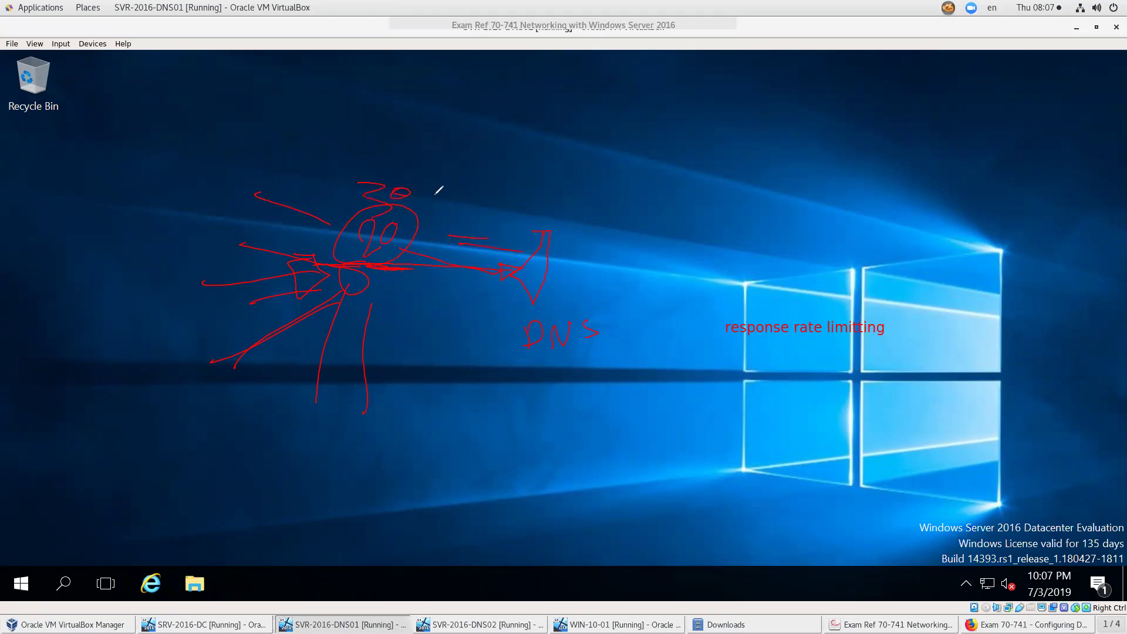
Step: Sketch a source labelled "Hack" with an arrow marked "2000" and extra request lines running to the DNS server
mouse_move(838, 132)
mouse_down()
mouse_move(855, 143)
mouse_move(898, 125)
mouse_move(927, 148)
mouse_up()
mouse_move(799, 143)
mouse_down()
mouse_move(551, 235)
mouse_move(582, 223)
mouse_up()
drag(636, 157, 660, 169)
drag(680, 152, 745, 133)
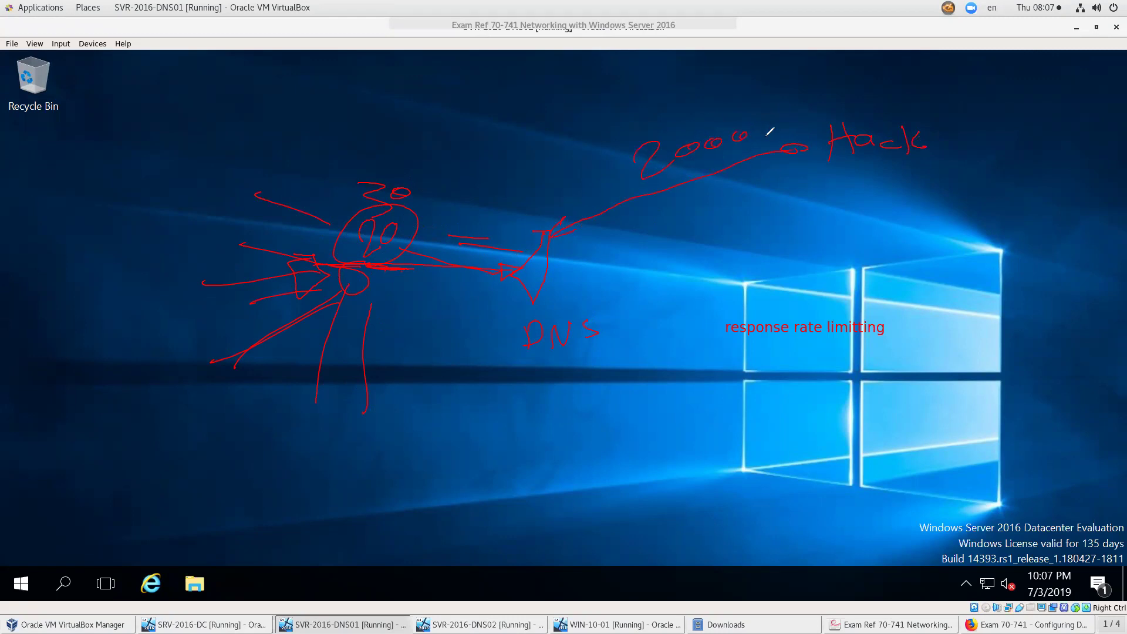
mouse_move(642, 182)
mouse_down()
mouse_move(694, 115)
mouse_move(693, 171)
mouse_up()
drag(792, 152, 801, 147)
drag(722, 202, 551, 236)
drag(551, 249, 725, 234)
drag(563, 289, 722, 267)
Step: Underline and circle the DNS label, and write a boxed "DOS" beneath it
drag(488, 368, 578, 367)
drag(478, 301, 590, 333)
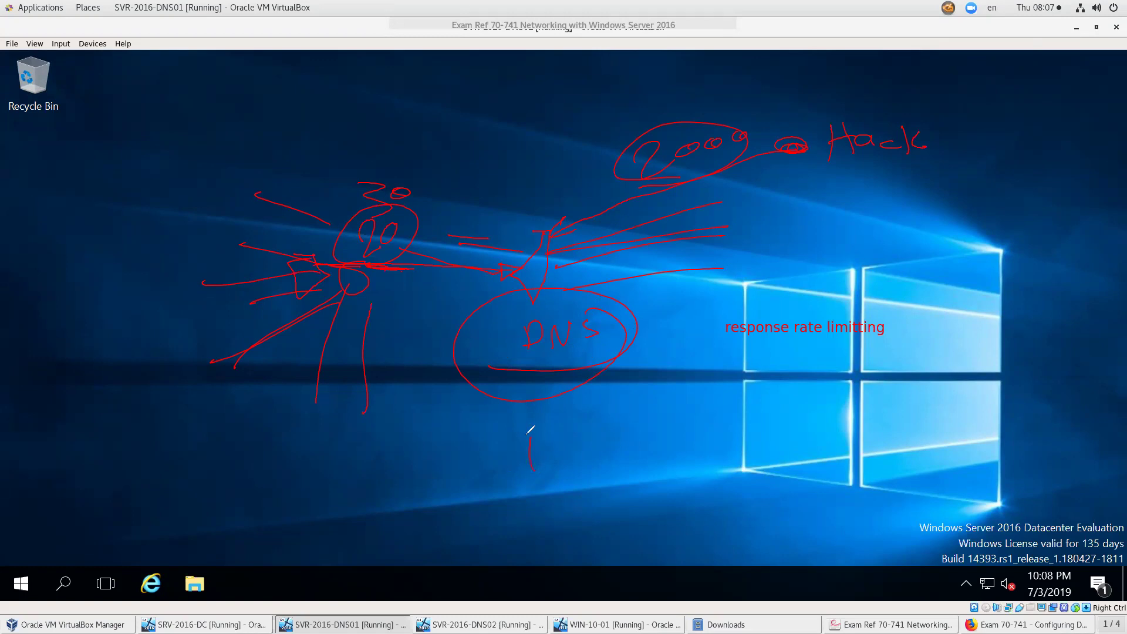
drag(581, 452, 580, 464)
drag(628, 430, 611, 465)
mouse_move(496, 418)
mouse_down()
mouse_move(594, 486)
mouse_move(524, 497)
mouse_up()
Step: Circle the "response rate limitting" text, handwrite a note under it, and clear all annotations
mouse_move(705, 352)
mouse_down()
mouse_move(866, 363)
mouse_move(917, 296)
mouse_move(707, 308)
mouse_move(724, 371)
mouse_move(774, 383)
mouse_move(785, 413)
mouse_move(826, 406)
mouse_up()
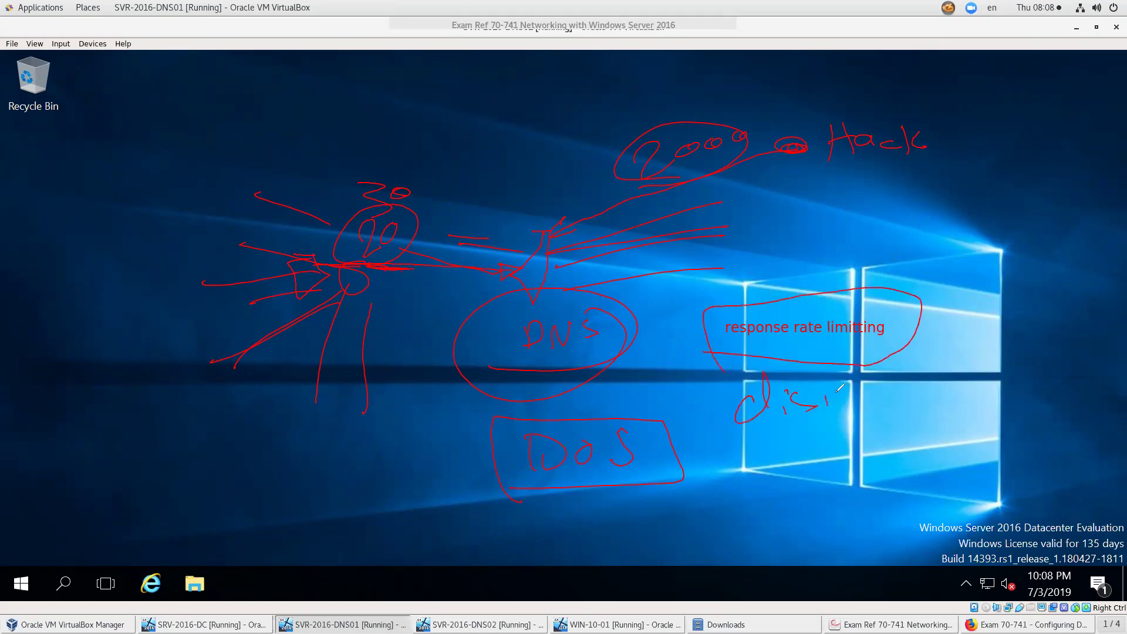
drag(780, 154, 711, 138)
key(shift+F9)
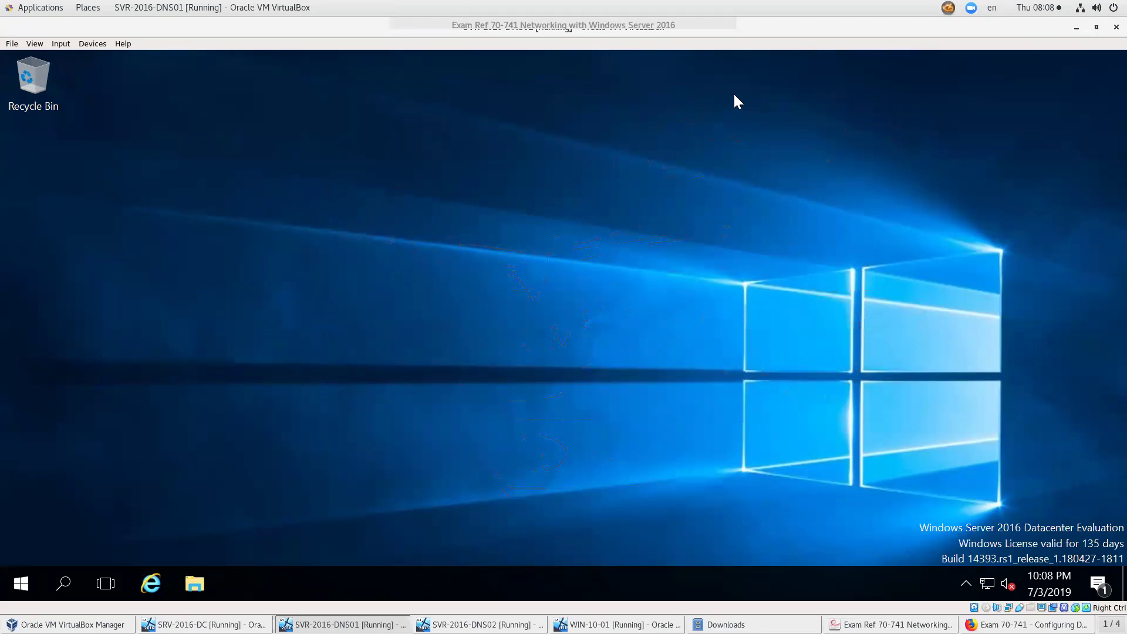
Step: Open Server Manager and look through its list of administrative tools
click(21, 583)
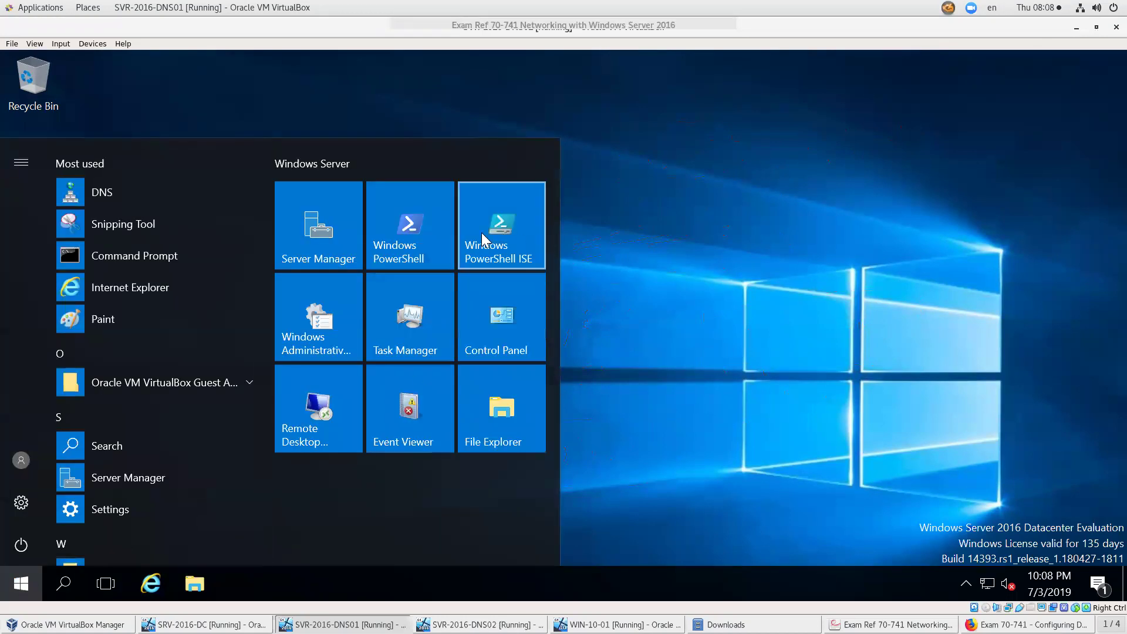
click(311, 230)
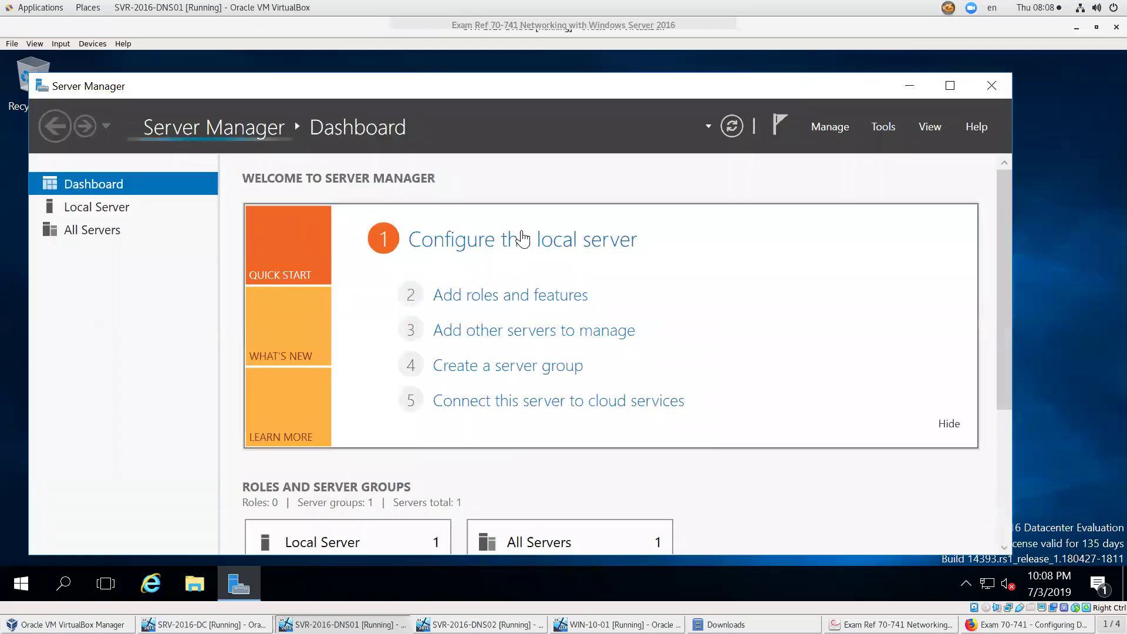
click(884, 124)
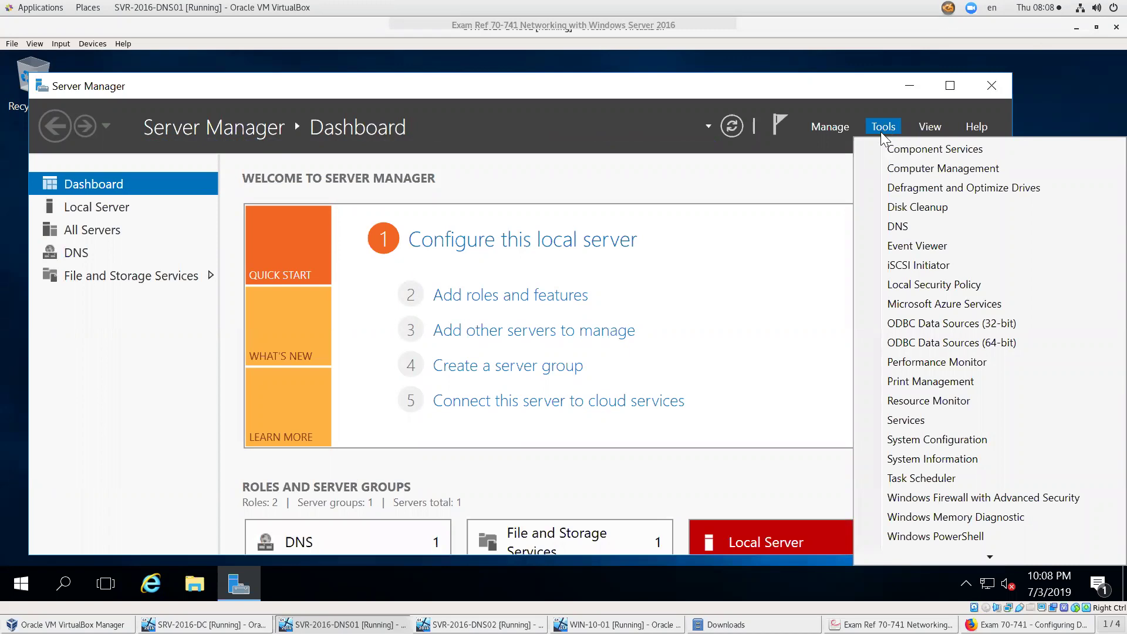
click(857, 84)
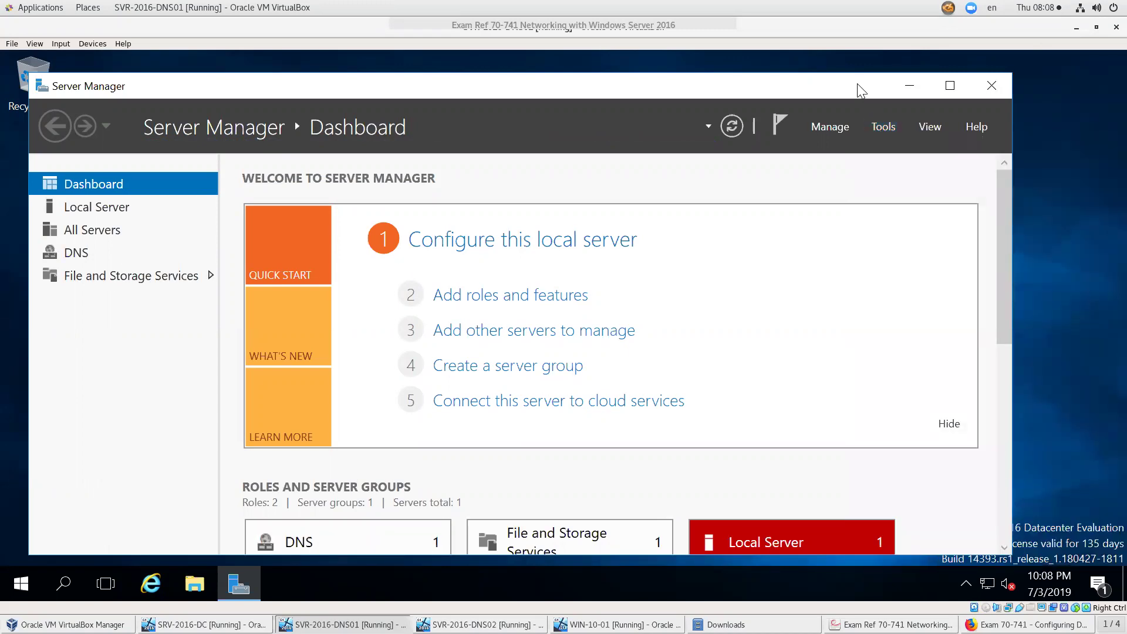
Step: Open Windows PowerShell and run Get-DnsServerResponseRateLimiting to list the DNS response rate limiting settings
click(22, 590)
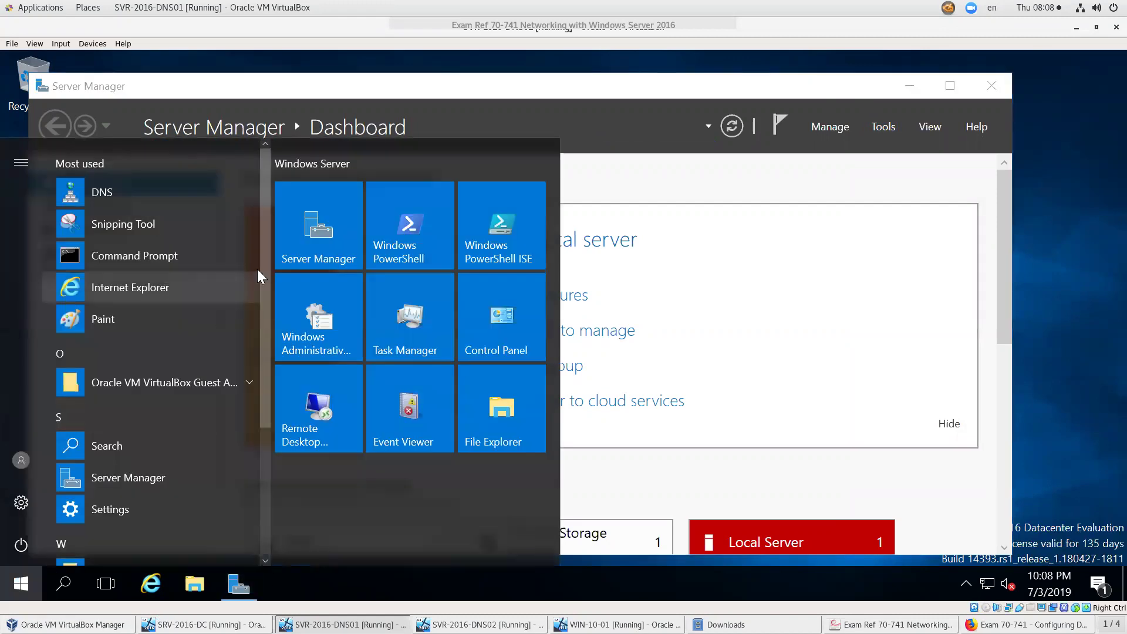
click(412, 225)
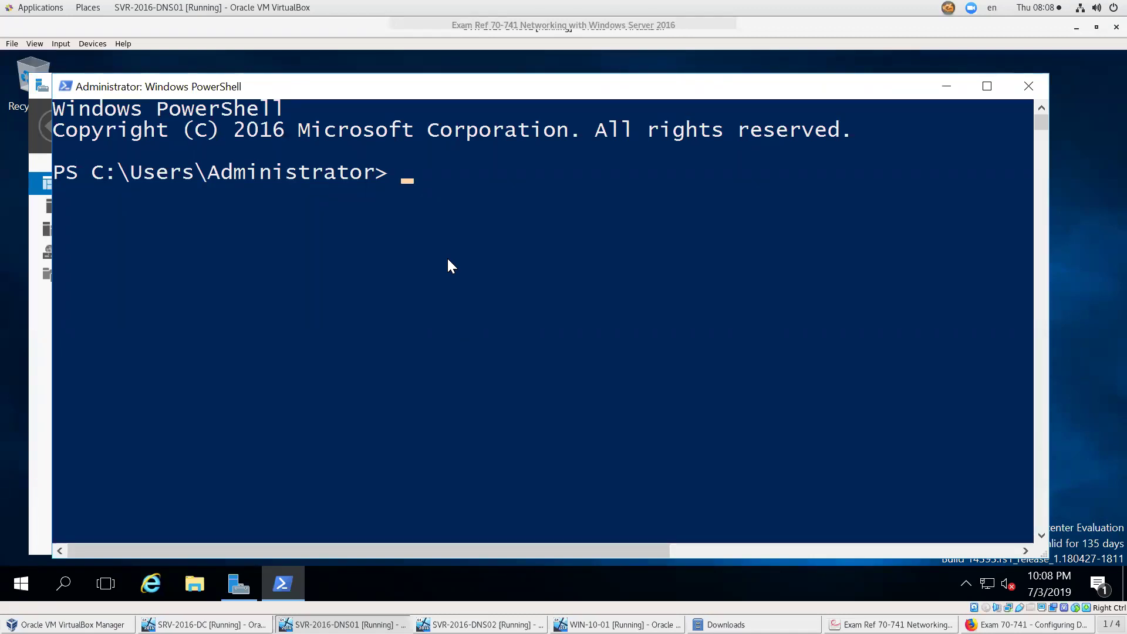
text(get-r)
key(BackSpace)
text(dnss)
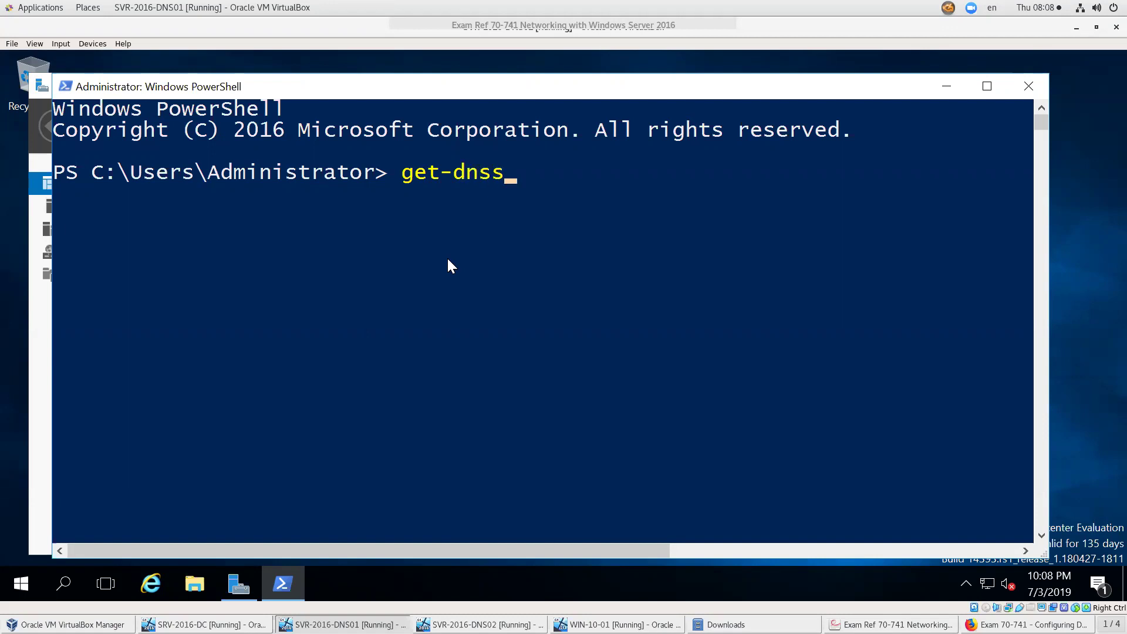
key(Tab)
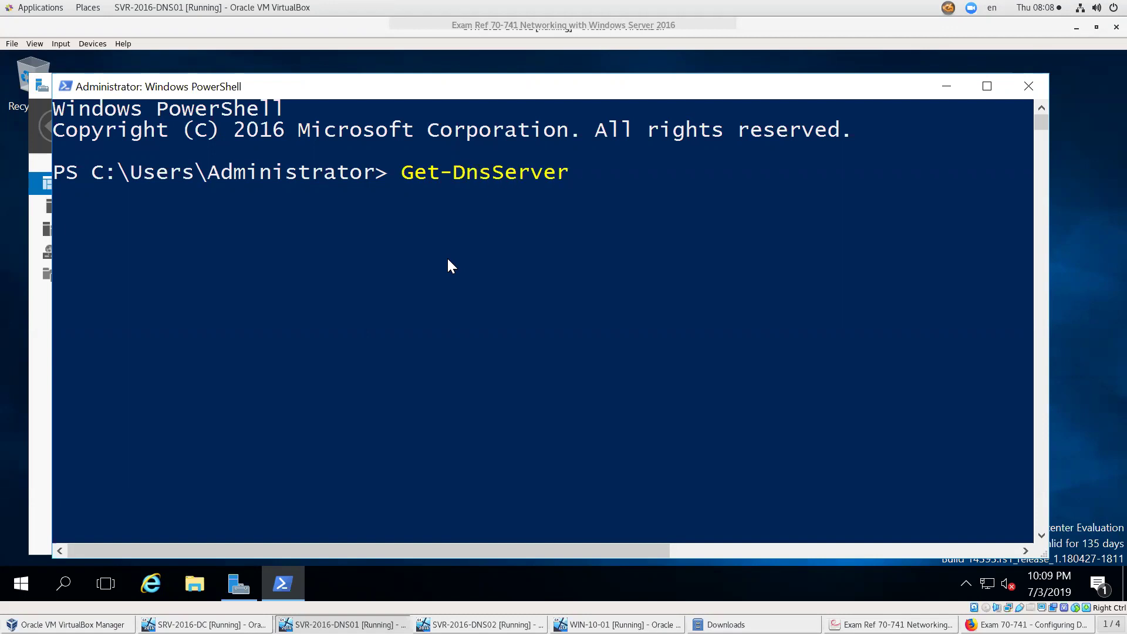
text(r)
key(Tab)
key(BackSpace)
key(BackSpace)
key(BackSpace)
key(BackSpace)
key(BackSpace)
key(BackSpace)
key(BackSpace)
key(BackSpace)
key(BackSpace)
key(BackSpace)
text(rverRes)
key(Tab)
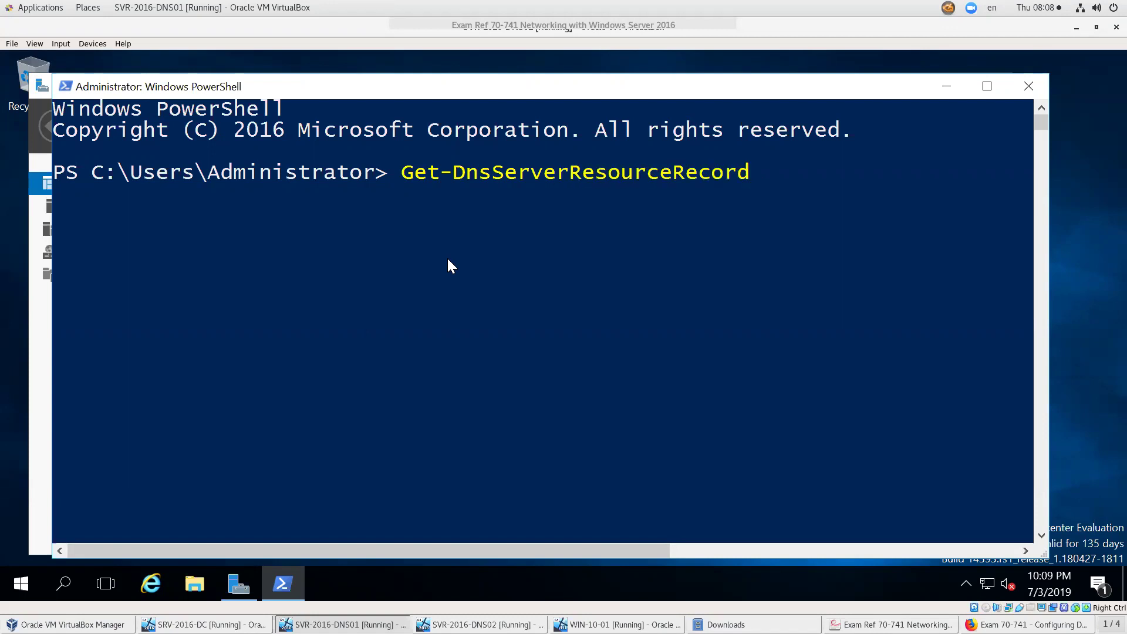
key(BackSpace)
key(BackSpace)
key(BackSpace)
key(BackSpace)
key(BackSpace)
key(BackSpace)
key(BackSpace)
key(BackSpace)
key(BackSpace)
key(BackSpace)
key(BackSpace)
text(p)
key(Tab)
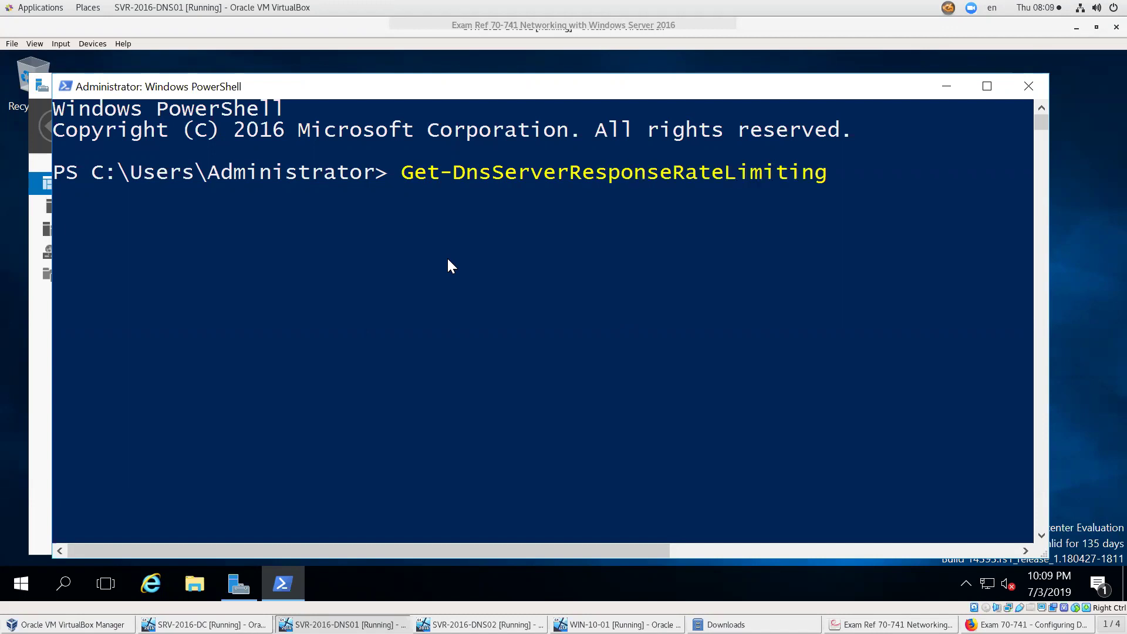
key(Return)
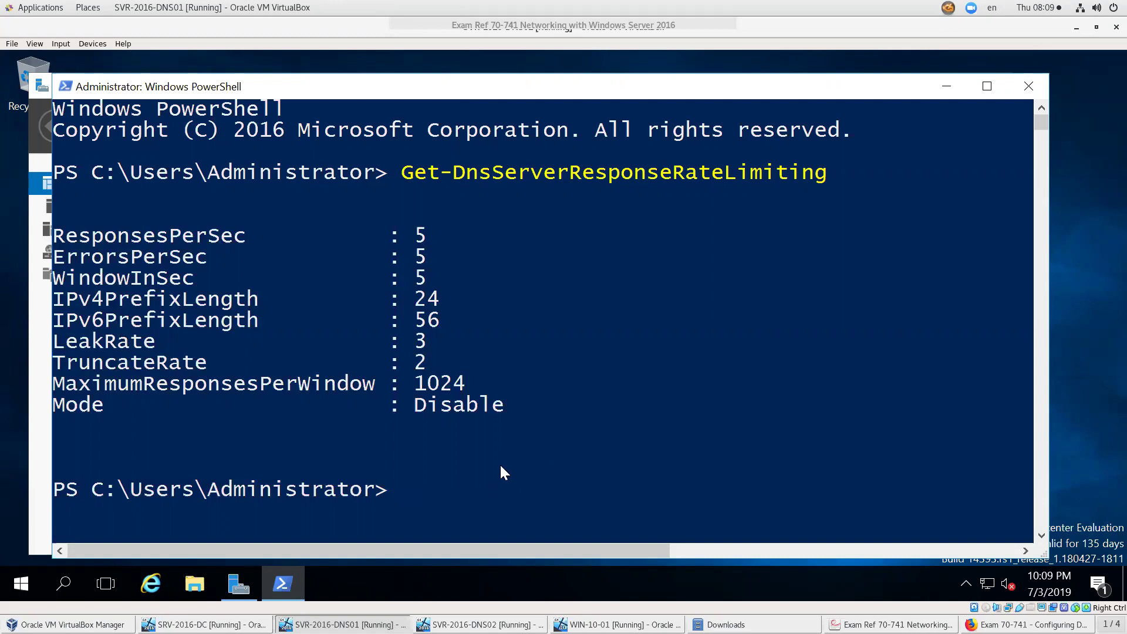
Step: Circle the Mode line and the ResponsesPerSec value in the command output
mouse_move(487, 79)
drag(51, 404, 317, 385)
mouse_move(409, 386)
mouse_down()
mouse_move(506, 389)
mouse_move(496, 418)
mouse_move(429, 424)
mouse_move(58, 418)
mouse_move(48, 400)
mouse_move(59, 392)
mouse_up()
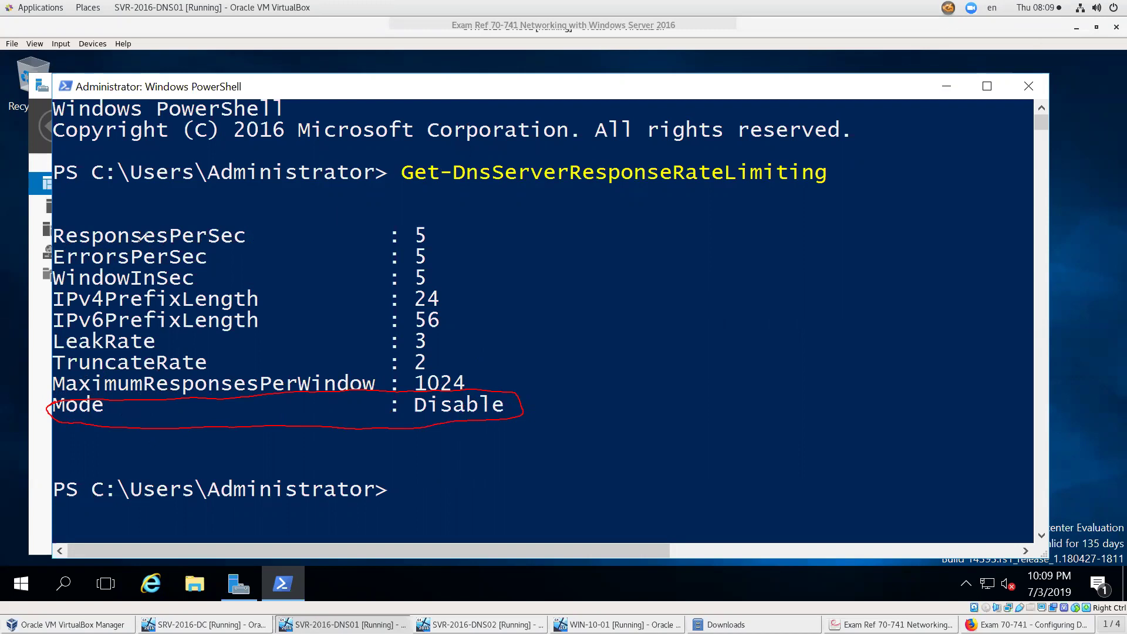
mouse_move(385, 232)
mouse_down()
mouse_move(405, 219)
mouse_move(437, 238)
mouse_move(411, 246)
mouse_move(387, 232)
mouse_move(415, 222)
mouse_up()
drag(437, 237, 478, 229)
Step: Underline ErrorsPerSec, write a circled 5 beside its value, mark the neighbouring settings, and clear the annotations
drag(66, 269, 186, 255)
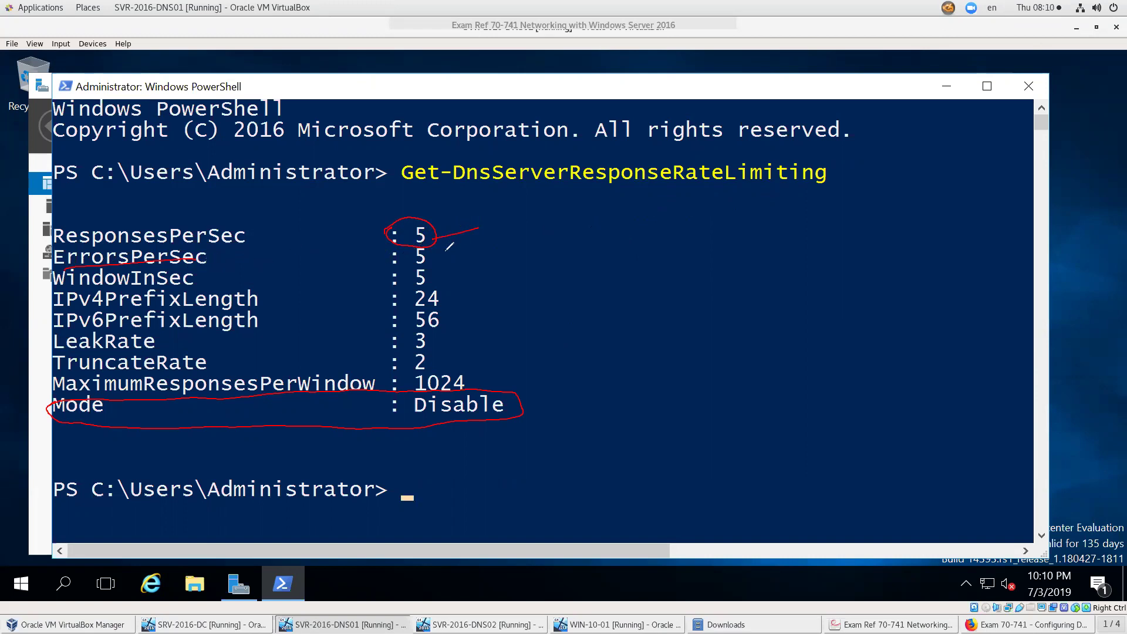
drag(436, 261, 503, 259)
drag(526, 241, 512, 267)
drag(536, 247, 515, 262)
mouse_move(426, 224)
mouse_down()
mouse_move(405, 216)
mouse_move(436, 231)
mouse_up()
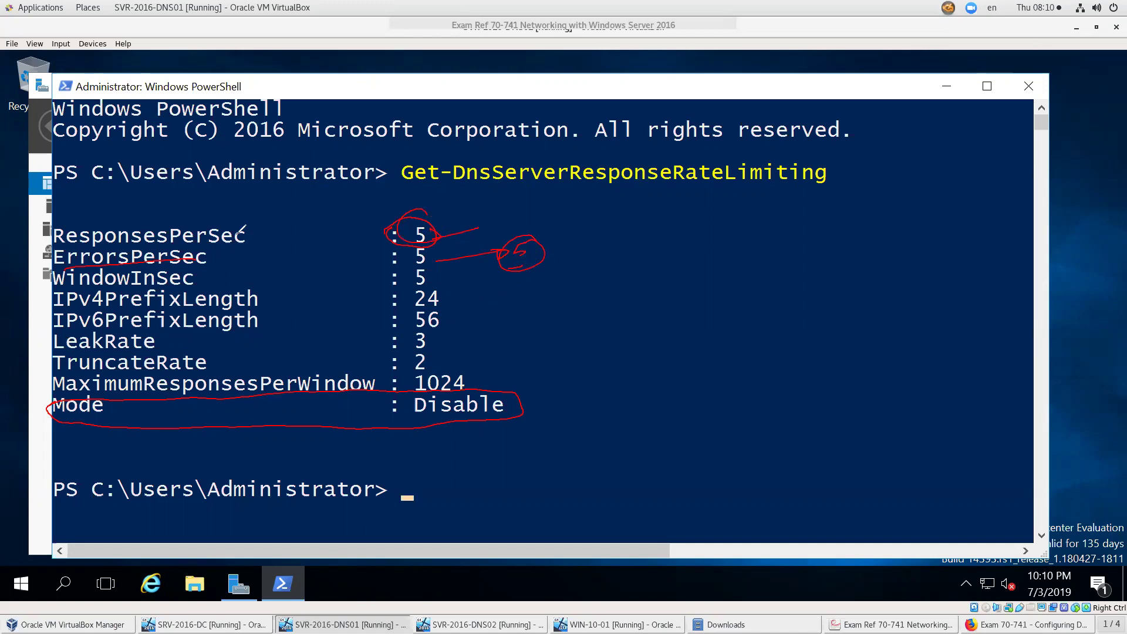
drag(253, 234, 316, 209)
drag(214, 263, 243, 262)
drag(414, 428, 488, 425)
key(e)
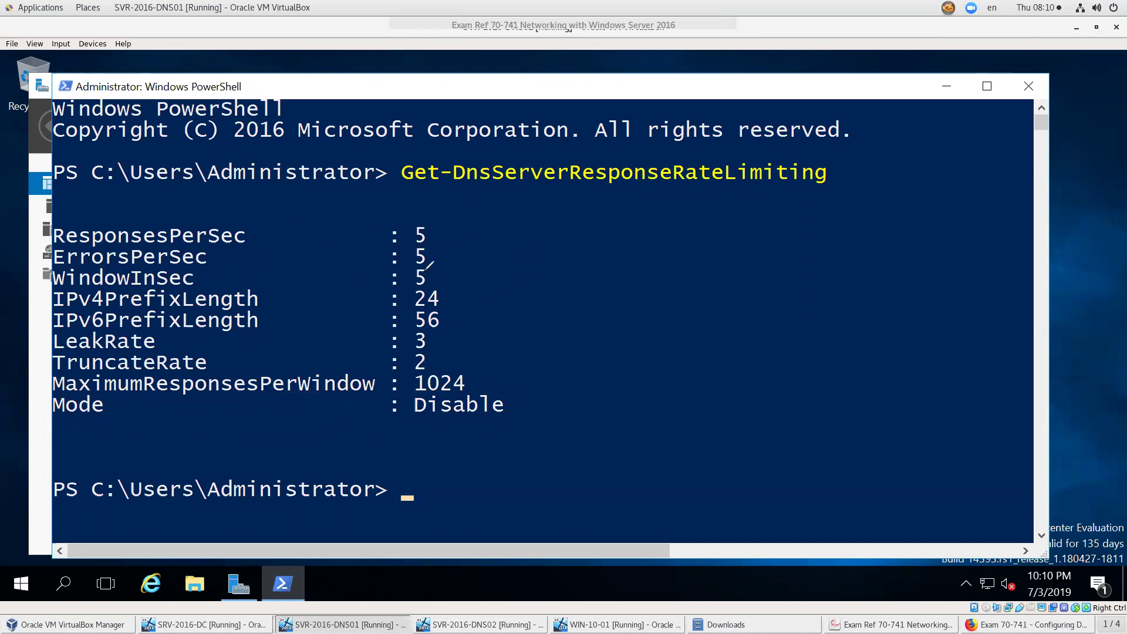
Step: Circle the WindowInSec value, bracket the IPv4 and IPv6 prefix lengths, and clear the annotations
mouse_move(429, 266)
mouse_down()
mouse_move(413, 294)
mouse_move(438, 269)
mouse_move(492, 270)
mouse_up()
mouse_move(246, 282)
mouse_down()
mouse_move(276, 313)
mouse_move(252, 339)
mouse_up()
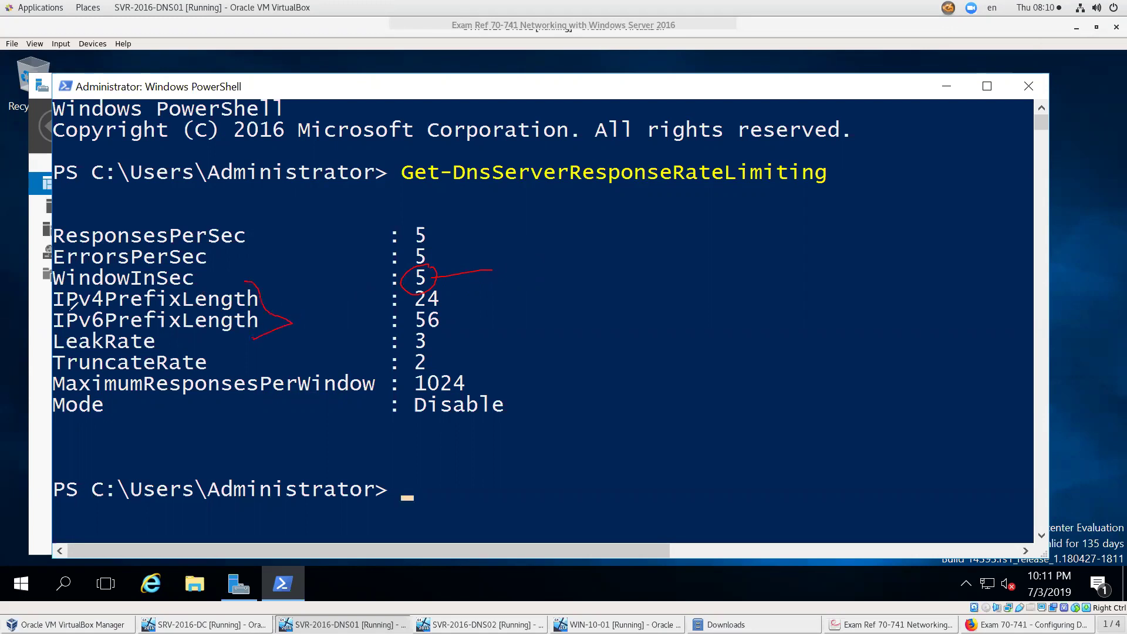
drag(54, 309, 127, 304)
key(e)
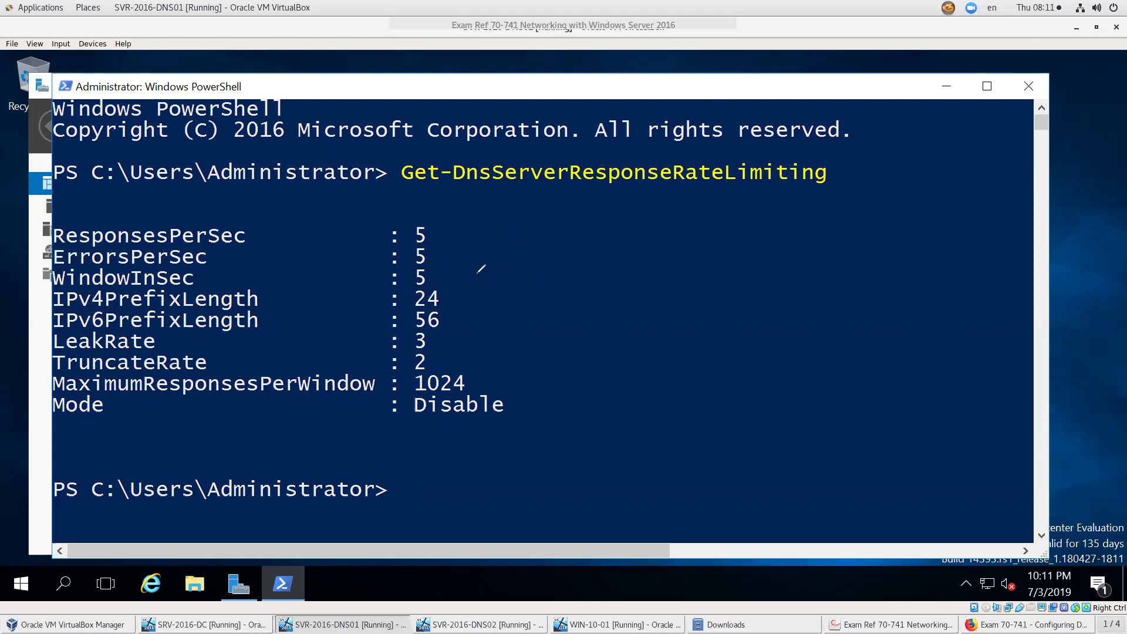
Step: Circle the IPv4PrefixLength value and handwrite the example address 192.168.2.3 beside the output
mouse_move(414, 283)
mouse_down()
mouse_move(450, 306)
mouse_move(419, 282)
mouse_up()
drag(613, 239, 622, 275)
mouse_move(663, 232)
mouse_down()
mouse_move(665, 267)
mouse_move(693, 262)
mouse_up()
click(707, 256)
drag(731, 223, 729, 263)
mouse_move(743, 226)
mouse_down()
mouse_move(746, 253)
mouse_move(790, 218)
mouse_move(845, 257)
mouse_move(883, 248)
mouse_move(897, 265)
mouse_up()
click(809, 253)
click(858, 253)
Step: Handwrite the second example address 192.168.2.4 below the first one
mouse_move(641, 312)
mouse_down()
mouse_move(641, 343)
mouse_move(684, 322)
mouse_up()
mouse_move(681, 310)
mouse_down()
mouse_move(683, 338)
mouse_move(722, 335)
mouse_up()
click(734, 333)
mouse_move(756, 298)
mouse_down()
mouse_move(759, 332)
mouse_move(912, 330)
mouse_move(907, 339)
mouse_up()
click(825, 332)
click(873, 334)
Step: Handwrite the third example address 192.168.3.5 below the other two
mouse_move(641, 371)
mouse_down()
mouse_move(640, 408)
mouse_move(675, 411)
mouse_up()
mouse_move(688, 411)
mouse_down()
mouse_move(710, 385)
mouse_move(718, 413)
mouse_up()
click(730, 418)
mouse_move(752, 376)
mouse_down()
mouse_move(756, 414)
mouse_move(800, 383)
mouse_move(864, 424)
mouse_up()
click(893, 421)
mouse_move(929, 386)
mouse_down()
mouse_move(911, 391)
mouse_move(917, 433)
mouse_up()
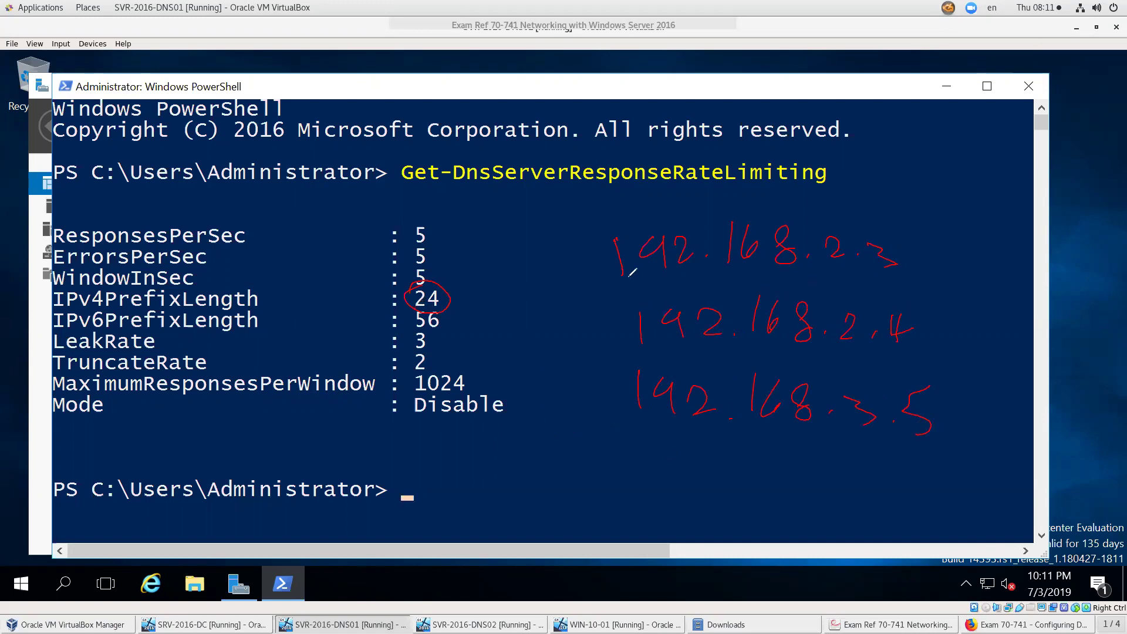
Step: Divide the three addresses after the third octet, circle the matching network portions, and clear the annotations
mouse_move(598, 282)
mouse_down()
mouse_move(761, 296)
mouse_move(845, 283)
mouse_up()
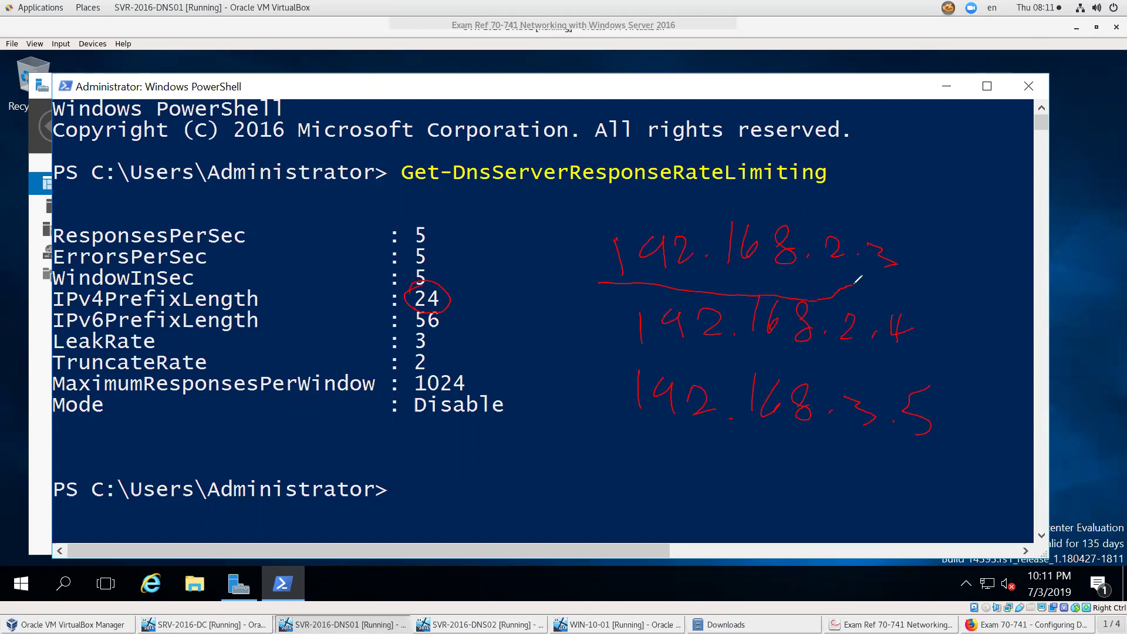
drag(854, 221, 880, 461)
mouse_move(854, 230)
mouse_down()
mouse_move(740, 200)
mouse_move(593, 264)
mouse_move(736, 348)
mouse_move(875, 336)
mouse_move(728, 361)
mouse_move(754, 449)
mouse_move(881, 432)
mouse_up()
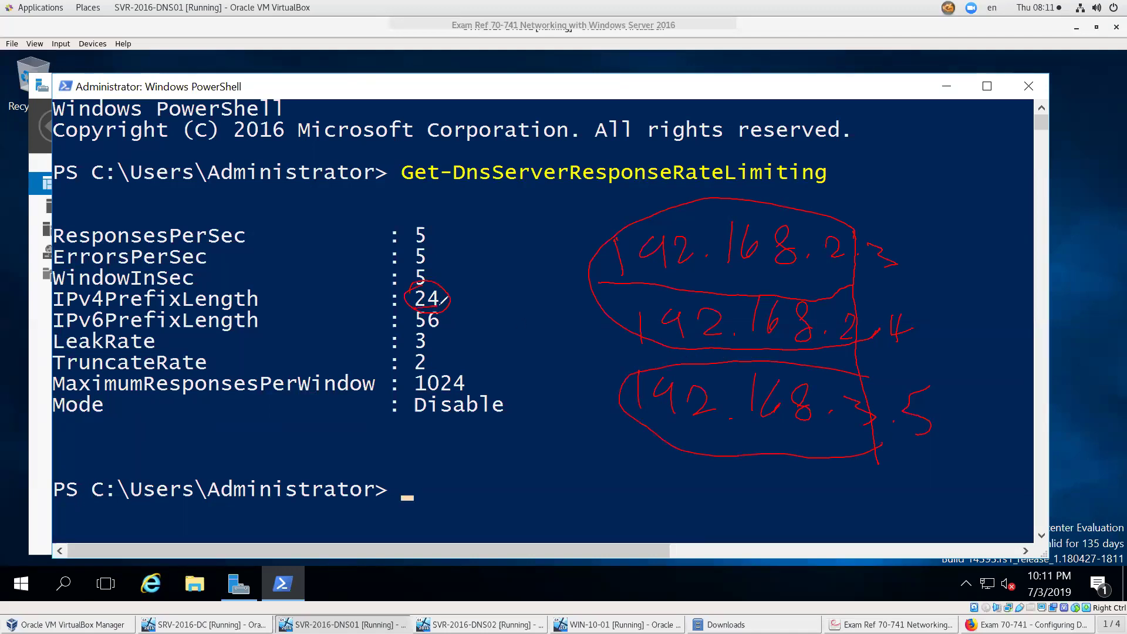
drag(590, 260, 490, 264)
key(e)
Step: Handwrite the example address 192.168.1.130 beside the output
mouse_move(639, 214)
mouse_down()
mouse_move(639, 243)
mouse_move(686, 244)
mouse_up()
click(699, 241)
mouse_move(718, 209)
mouse_down()
mouse_move(718, 239)
mouse_move(756, 219)
mouse_move(812, 251)
mouse_up()
click(792, 242)
click(830, 248)
mouse_move(846, 219)
mouse_down()
mouse_move(847, 253)
mouse_move(894, 234)
mouse_up()
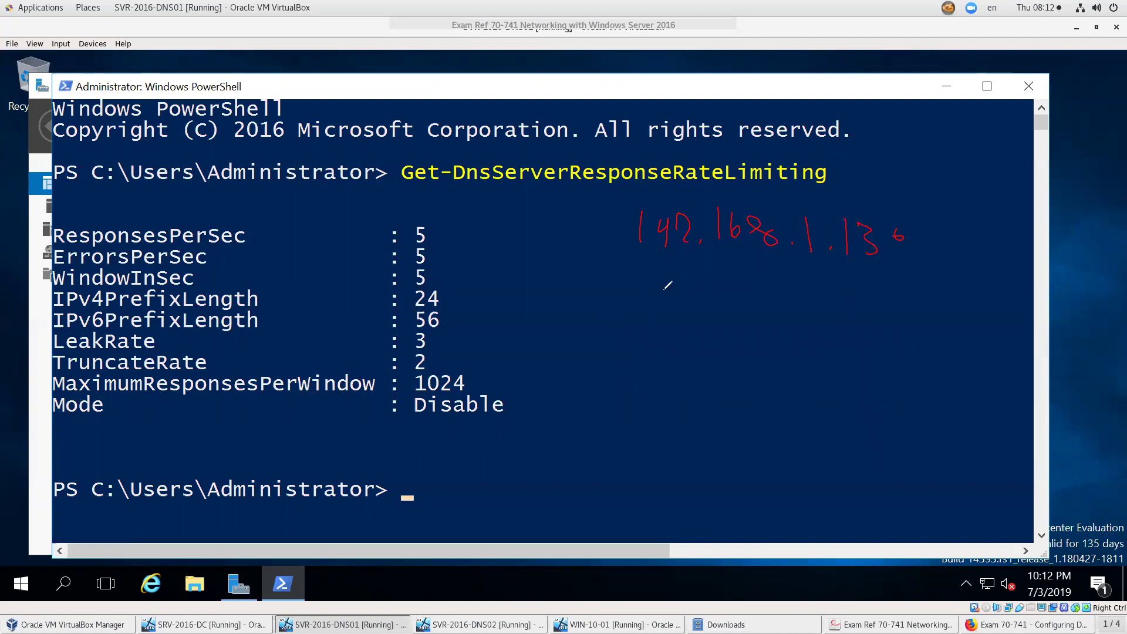
Step: Handwrite the example address 192.168.1.1 below 192.168.1.130
drag(641, 269, 644, 301)
mouse_move(667, 274)
mouse_down()
mouse_move(682, 291)
mouse_move(674, 308)
mouse_up()
mouse_move(690, 283)
mouse_down()
mouse_move(708, 301)
mouse_move(780, 284)
mouse_move(859, 311)
mouse_up()
click(717, 304)
click(797, 301)
click(833, 302)
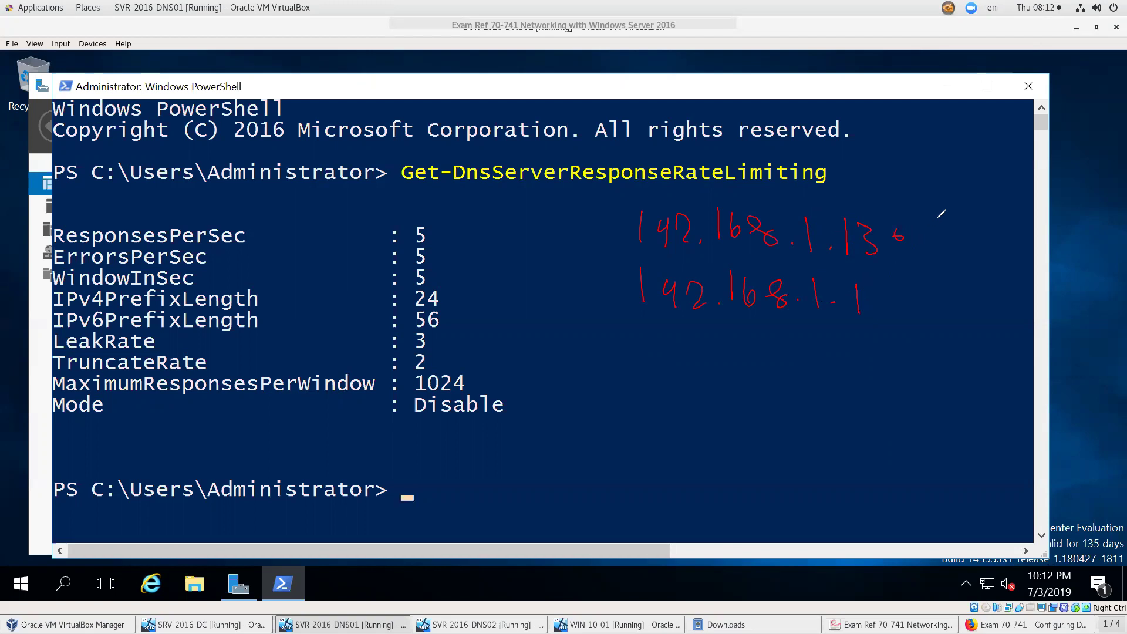
Step: Add the prefix /26 to both example addresses and mark the IPv4PrefixLength value with an arrow
mouse_move(952, 211)
mouse_down()
mouse_move(942, 242)
mouse_move(979, 247)
mouse_up()
mouse_move(948, 300)
mouse_down()
mouse_move(934, 324)
mouse_move(975, 319)
mouse_up()
mouse_move(984, 303)
mouse_down()
mouse_move(974, 317)
mouse_move(981, 310)
mouse_up()
drag(468, 299, 447, 301)
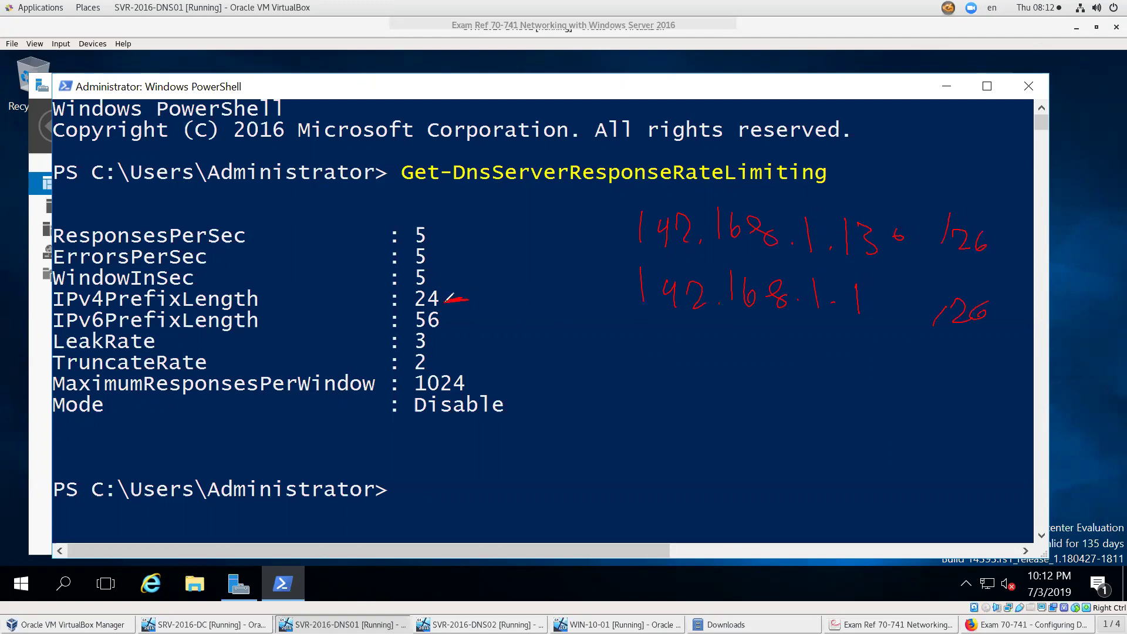
Step: Underline the network portions of both addresses, mark them against the IPv4 prefix length, and clear all annotations
drag(631, 256, 806, 266)
drag(626, 320, 844, 328)
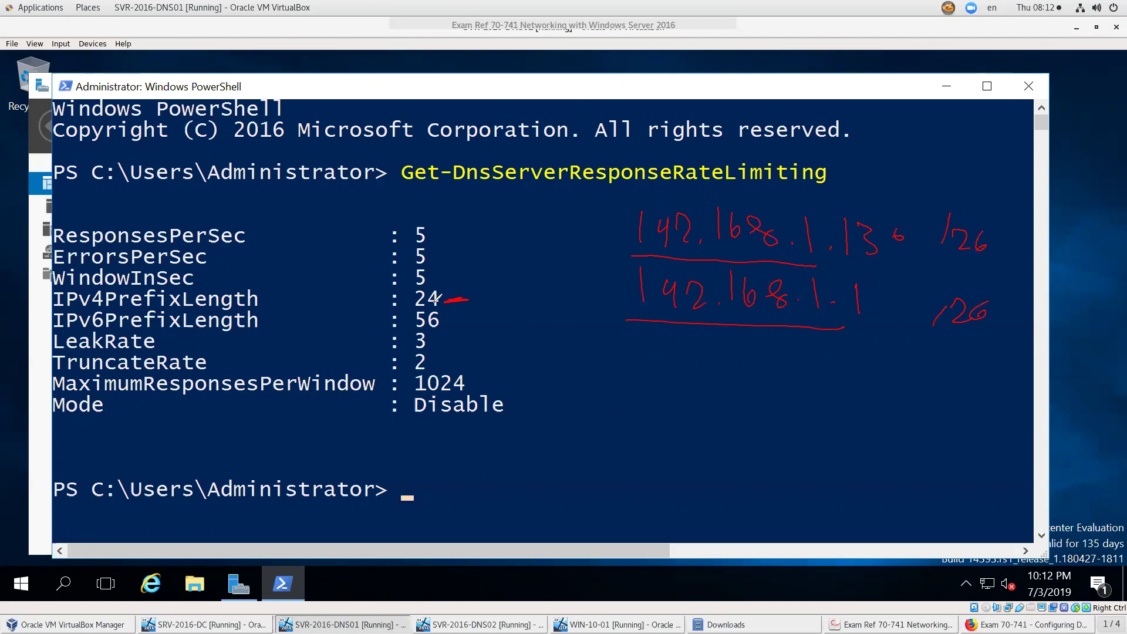
drag(431, 289, 439, 289)
drag(806, 266, 869, 270)
mouse_move(852, 180)
mouse_down()
mouse_move(854, 192)
mouse_move(895, 197)
mouse_up()
drag(858, 329, 862, 333)
drag(594, 233, 615, 231)
drag(601, 340, 620, 337)
mouse_move(425, 326)
mouse_down()
mouse_move(456, 320)
mouse_move(411, 311)
mouse_up()
key(ctrl+z)
key(e)
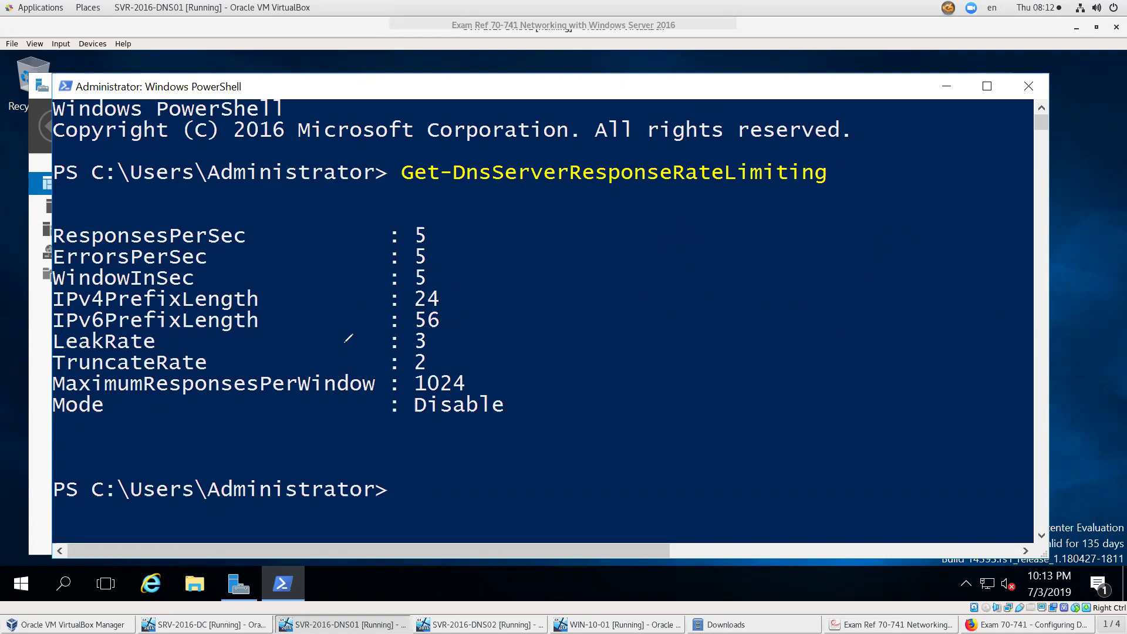
Step: Circle the LeakRate and ResponsesPerSec values, and handwrite the circled ratio 1:3 beside the output
mouse_move(352, 341)
mouse_down()
mouse_move(448, 332)
mouse_move(365, 346)
mouse_up()
mouse_move(415, 219)
mouse_down()
mouse_move(394, 249)
mouse_move(432, 240)
mouse_up()
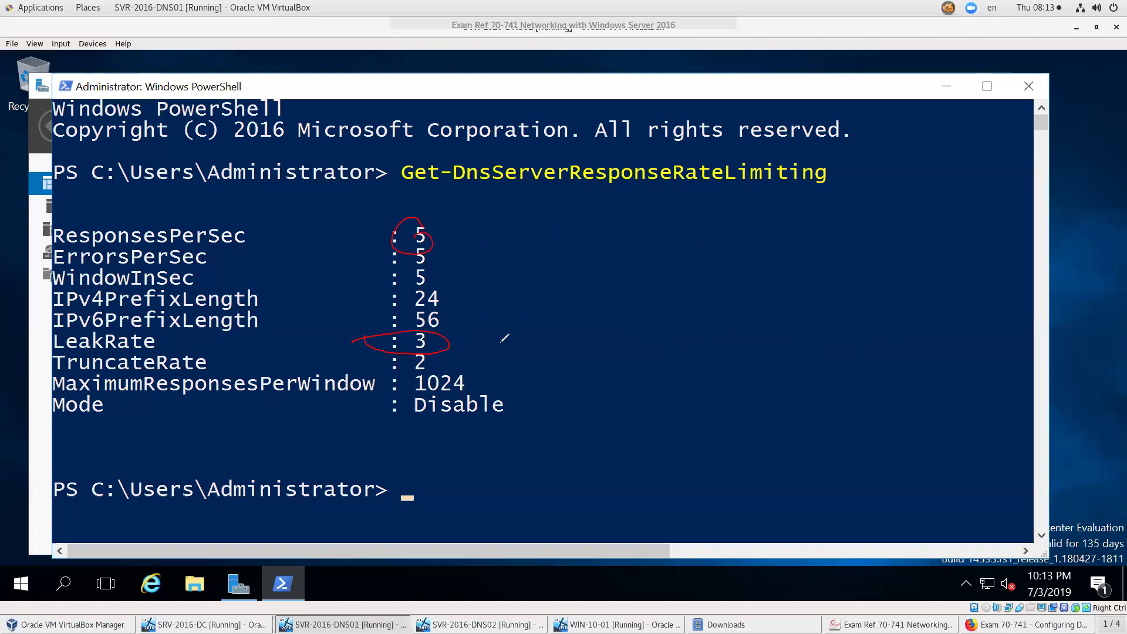
mouse_move(534, 324)
mouse_down()
mouse_move(540, 350)
mouse_move(562, 352)
mouse_up()
click(550, 340)
click(550, 351)
drag(572, 313, 593, 352)
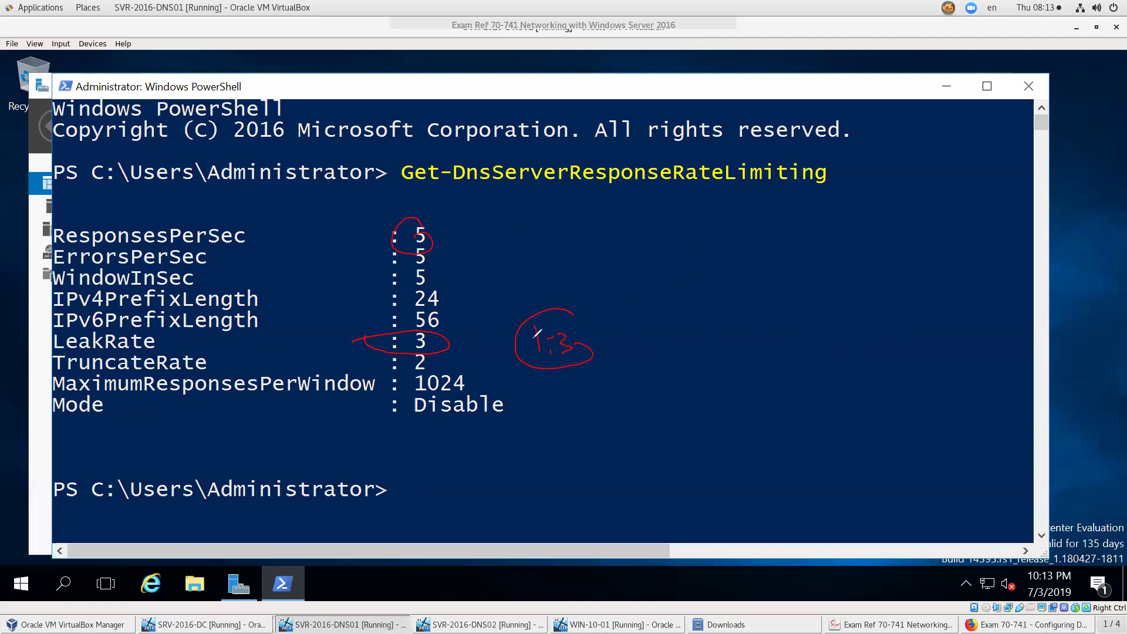
Step: Draw two groups of short tally lines beside the 1:3 ratio to represent individual queries
mouse_move(651, 274)
mouse_down()
mouse_move(679, 274)
mouse_move(668, 315)
mouse_move(687, 315)
mouse_up()
mouse_move(634, 352)
mouse_down()
mouse_move(671, 351)
mouse_move(665, 359)
mouse_up()
drag(636, 376, 685, 382)
click(675, 395)
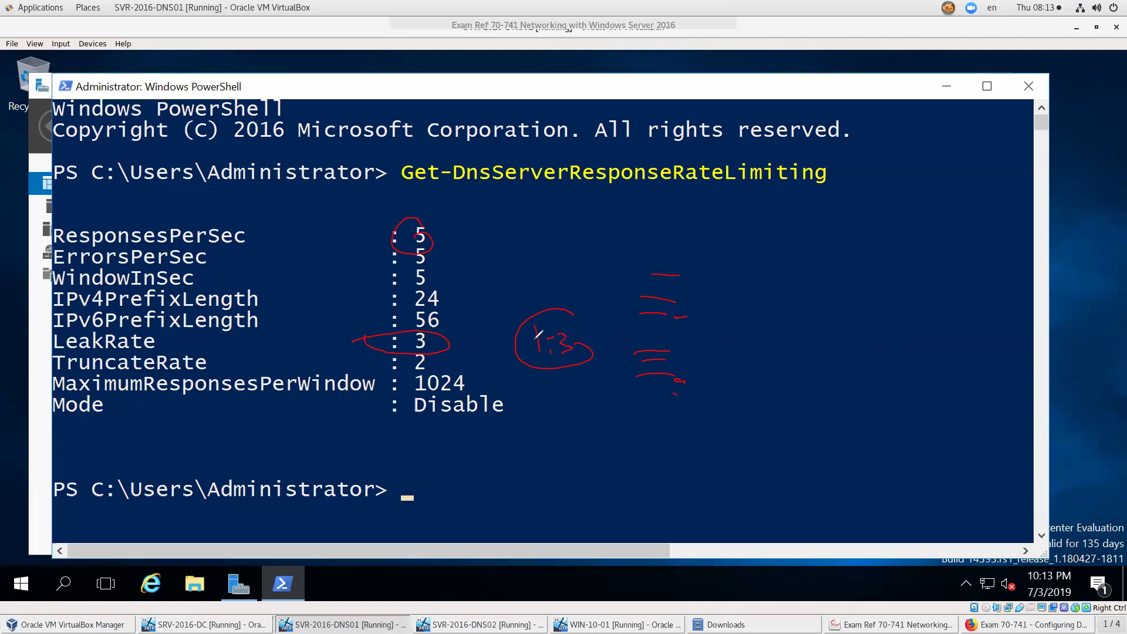
Step: Circle the LeakRate value again, handwrite the range 2–10 with a further note below it, and clear all annotations
drag(426, 324, 449, 336)
mouse_move(735, 338)
mouse_down()
mouse_move(754, 365)
mouse_move(809, 355)
mouse_move(843, 333)
mouse_move(852, 373)
mouse_up()
mouse_move(873, 328)
mouse_down()
mouse_move(875, 355)
mouse_move(871, 344)
mouse_up()
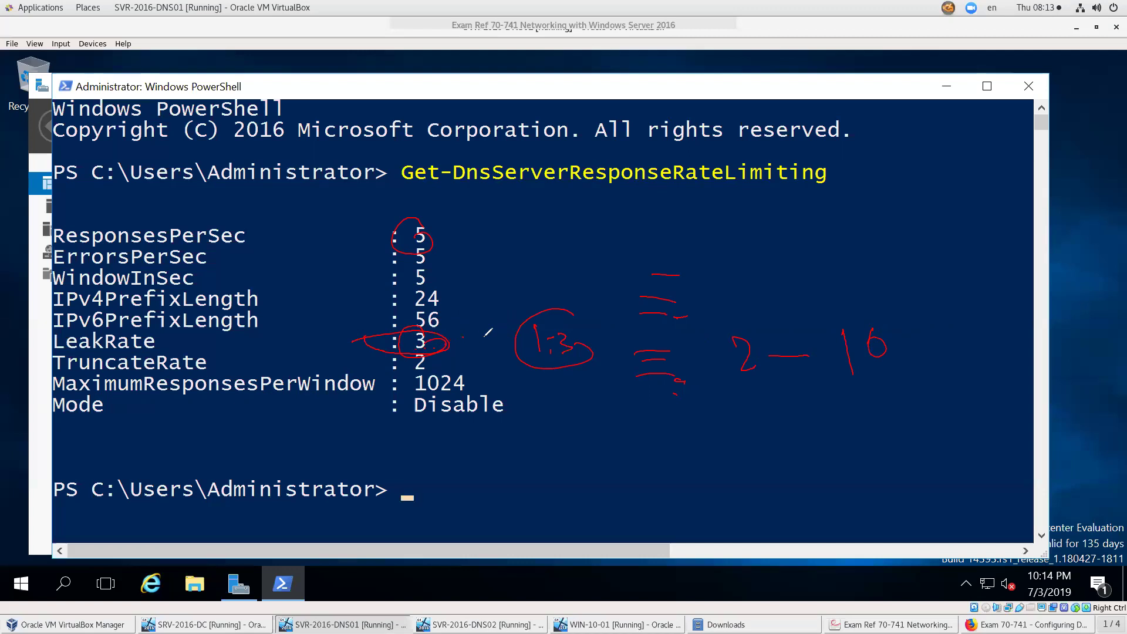
mouse_move(735, 422)
mouse_down()
mouse_move(739, 452)
mouse_move(780, 437)
mouse_move(782, 462)
mouse_up()
click(752, 431)
drag(800, 418, 802, 420)
click(753, 449)
key(e)
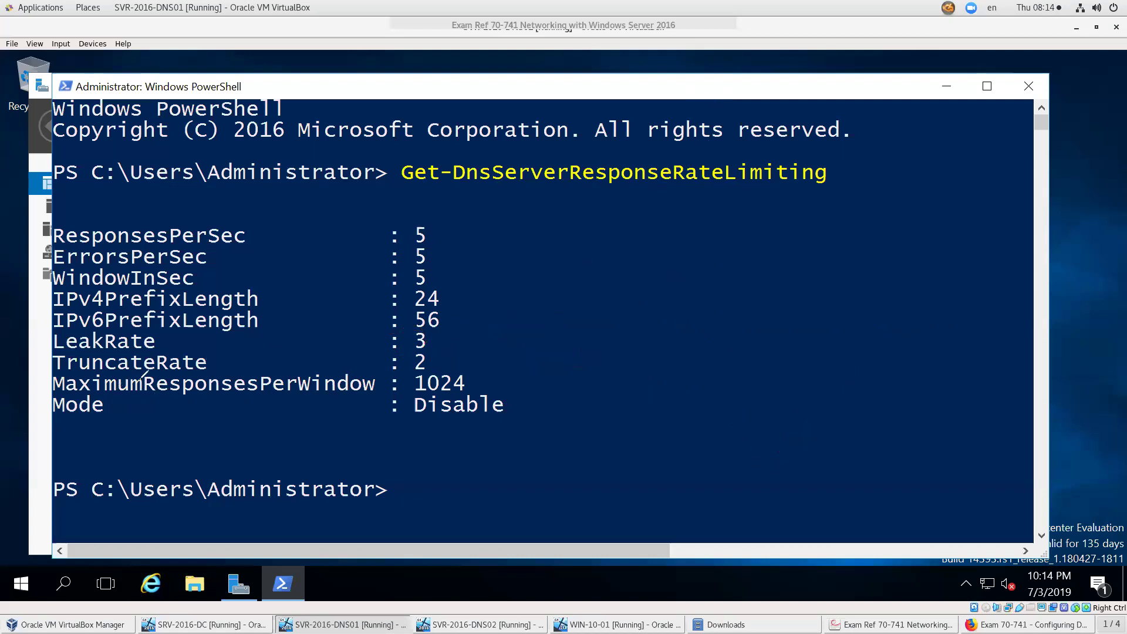
Step: Underline the TruncateRate line, mark the MaximumResponsesPerWindow value, and clear the annotations
drag(67, 371, 459, 370)
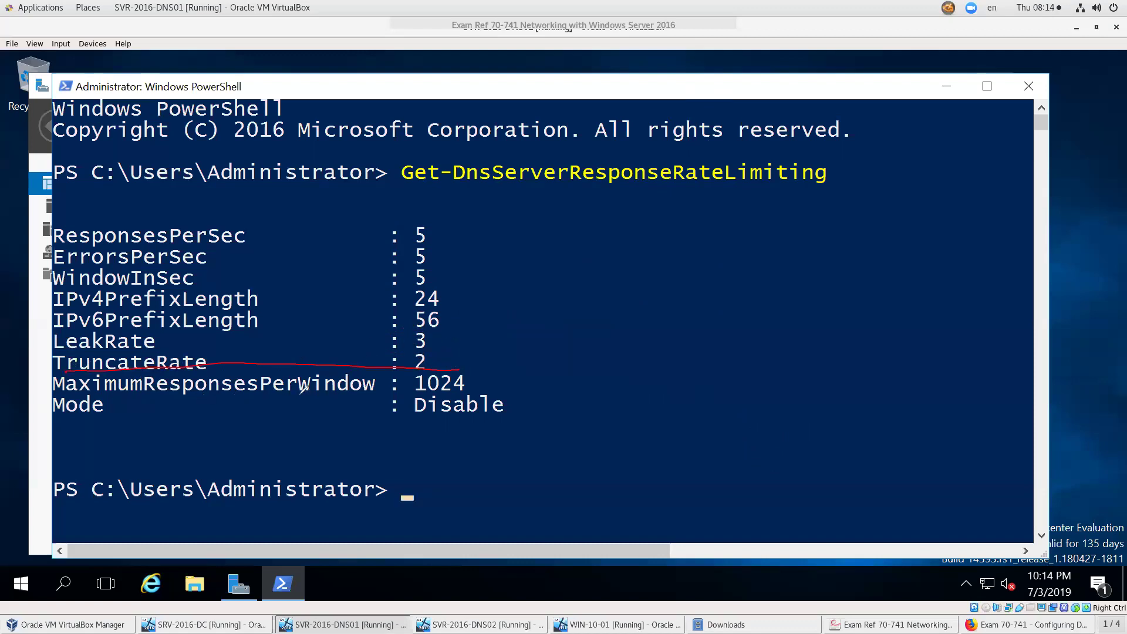
drag(419, 389, 450, 386)
key(e)
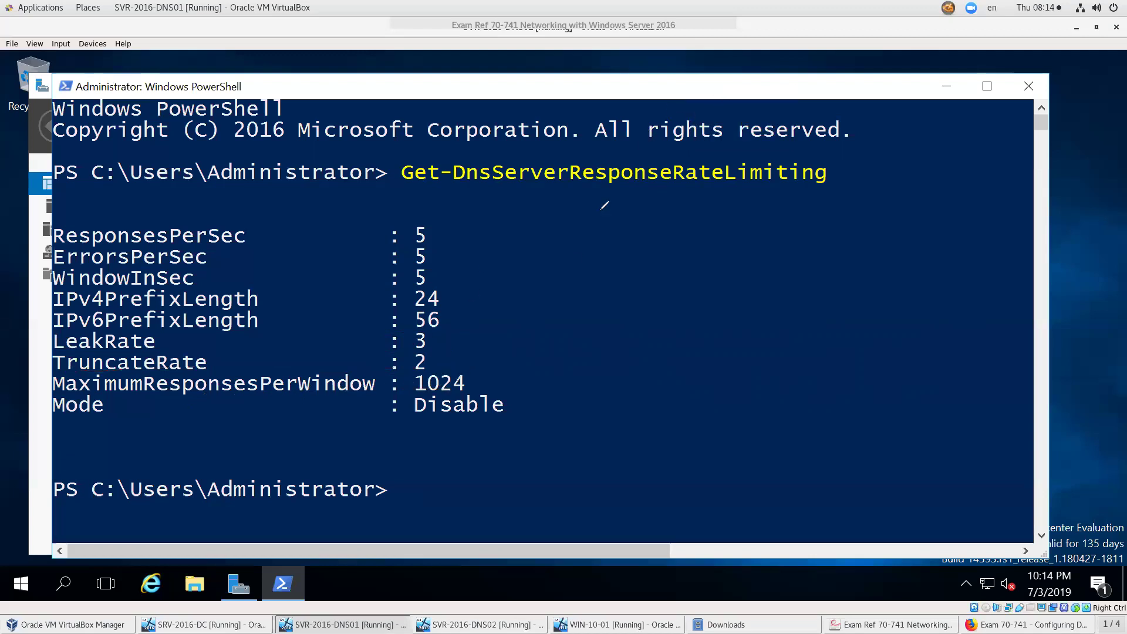
Step: Underline the Mode setting, circle its value, and clear the annotations
drag(62, 420, 145, 414)
drag(508, 404, 443, 384)
drag(376, 381, 486, 385)
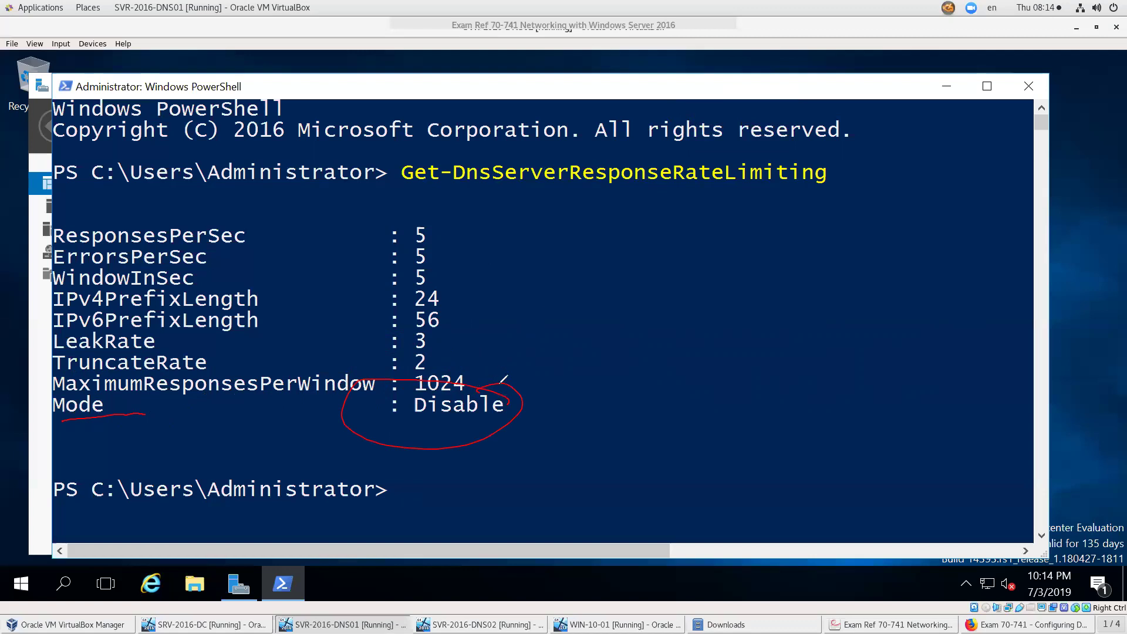
key(Escape)
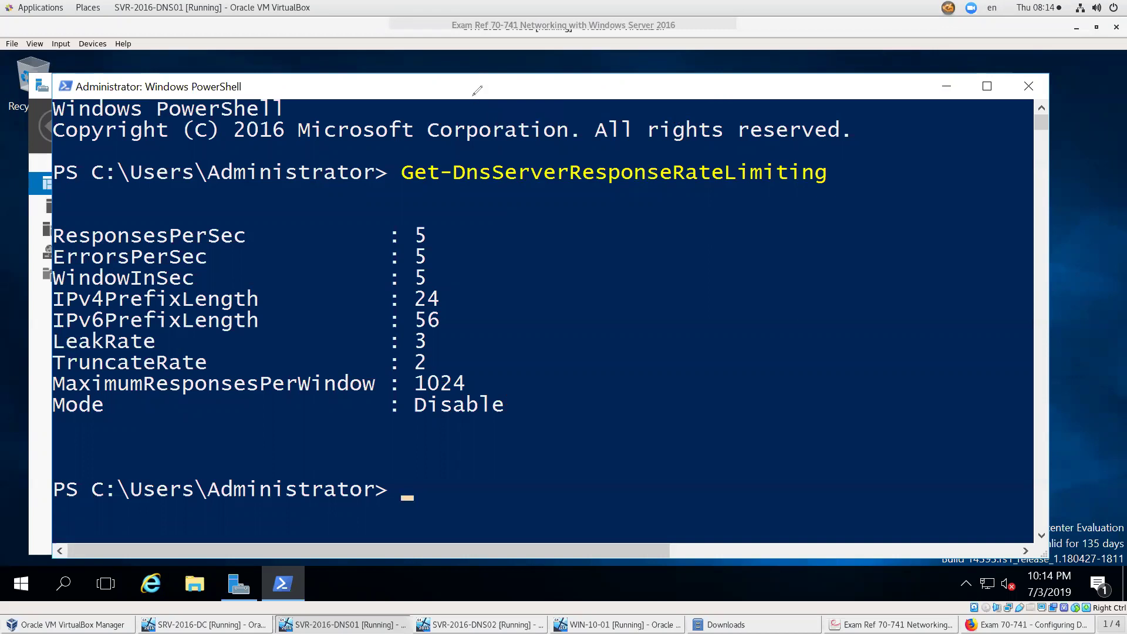
Step: Underline the Mode value, circle the other setting values, handwrite the alternatives Enable and Log only, and clear the annotations
drag(397, 420, 506, 426)
mouse_move(582, 324)
mouse_down()
mouse_move(565, 371)
mouse_move(622, 351)
mouse_move(656, 353)
mouse_move(668, 367)
mouse_move(703, 360)
mouse_up()
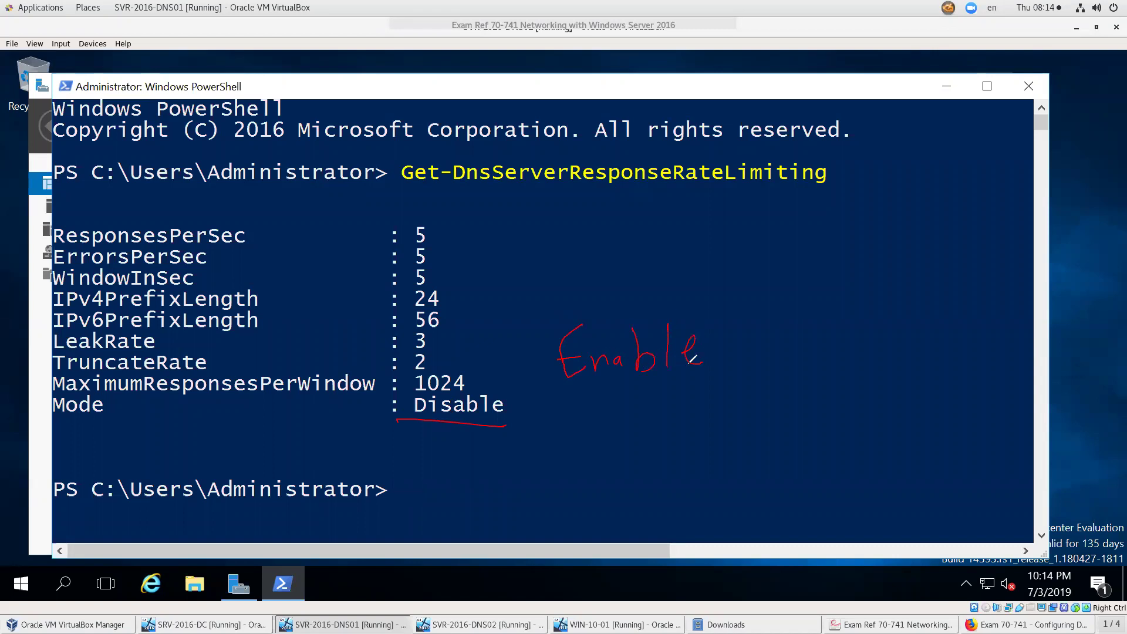
mouse_move(397, 206)
mouse_down()
mouse_move(498, 385)
mouse_move(357, 303)
mouse_move(396, 195)
mouse_up()
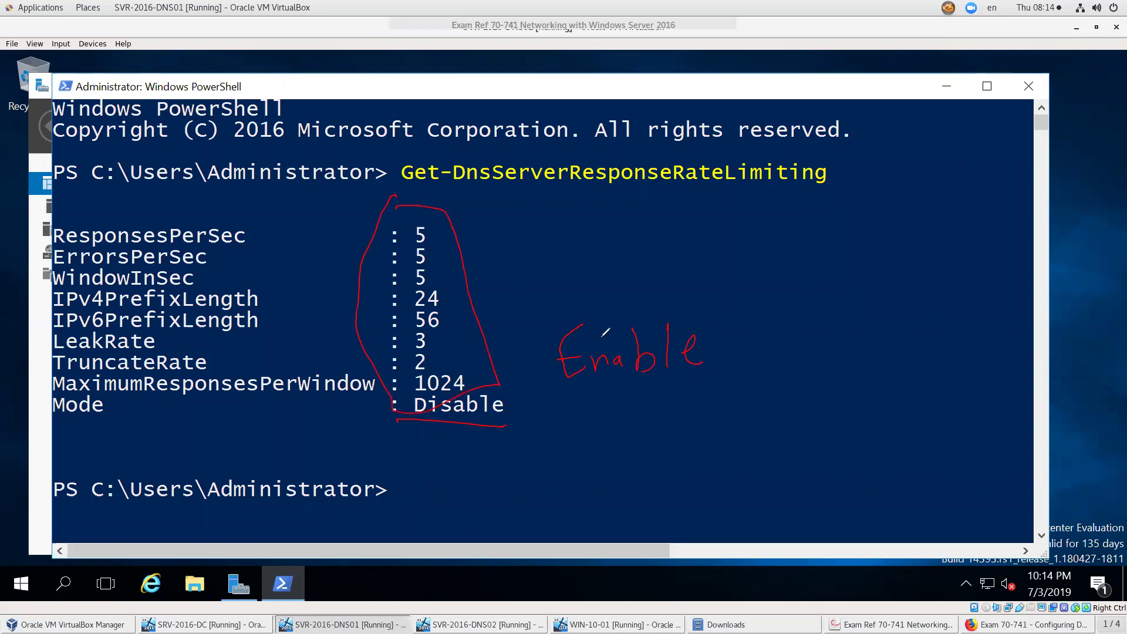
mouse_move(578, 419)
mouse_down()
mouse_move(604, 457)
mouse_move(647, 462)
mouse_move(690, 456)
mouse_move(721, 433)
mouse_move(764, 460)
mouse_move(755, 428)
mouse_up()
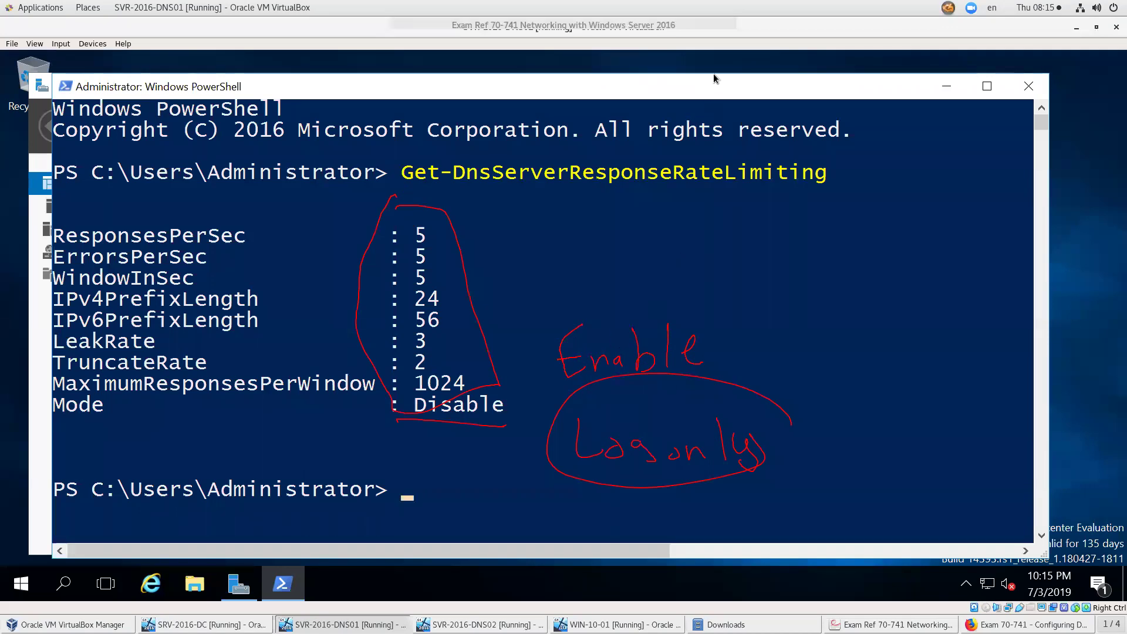
key(Escape)
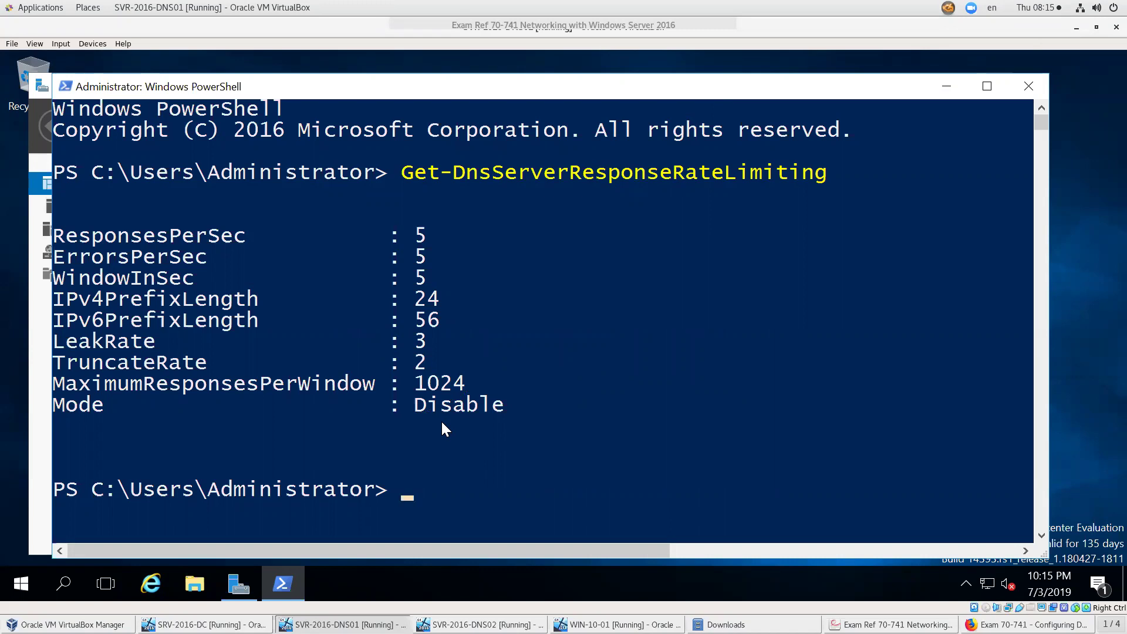
Step: Display the response rate limiting settings with the short command alias Get-DnsServerRRL
key(Up)
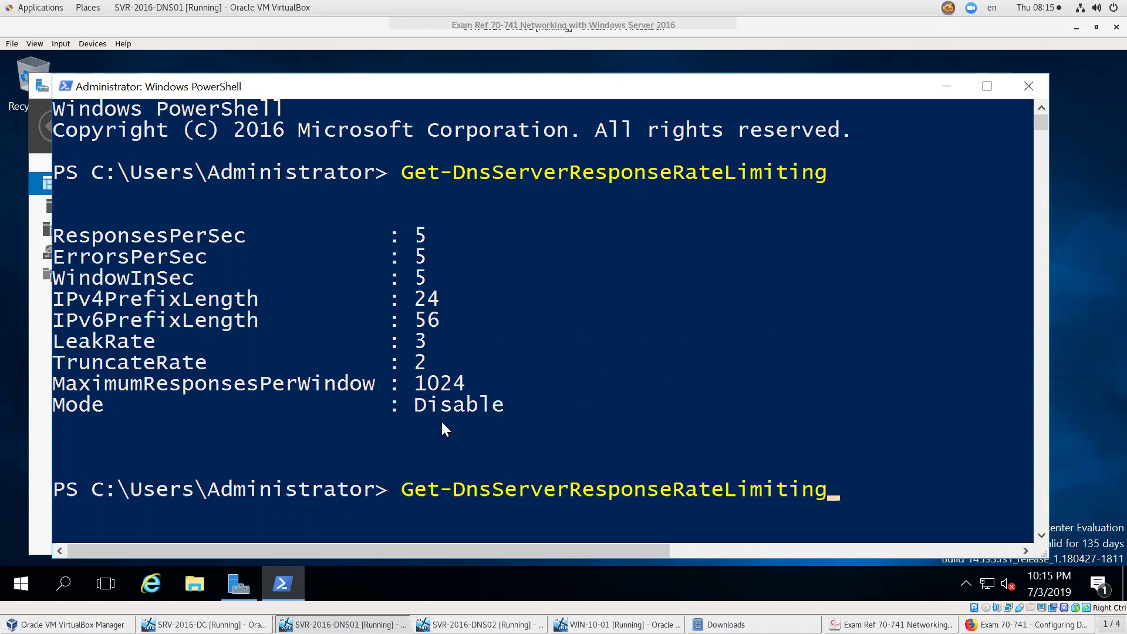
key(BackSpace)
key(BackSpace)
key(BackSpace)
key(BackSpace)
key(BackSpace)
key(BackSpace)
key(BackSpace)
key(BackSpace)
key(BackSpace)
key(BackSpace)
key(BackSpace)
key(BackSpace)
key(BackSpace)
key(BackSpace)
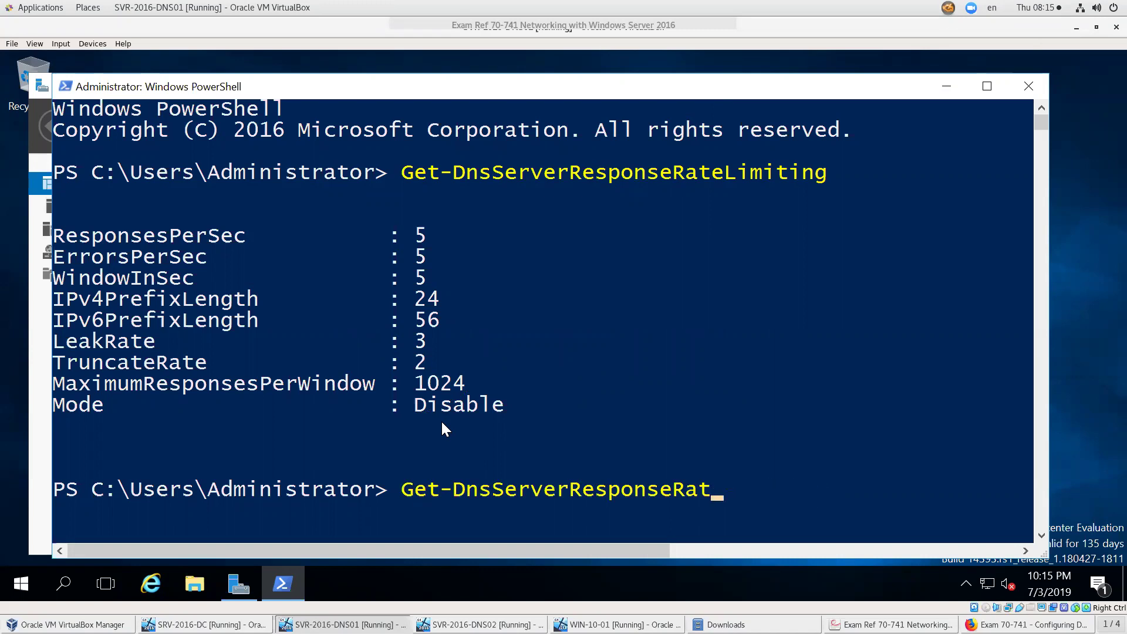
key(BackSpace)
key(BackSpace)
key(BackSpace)
key(BackSpace)
key(BackSpace)
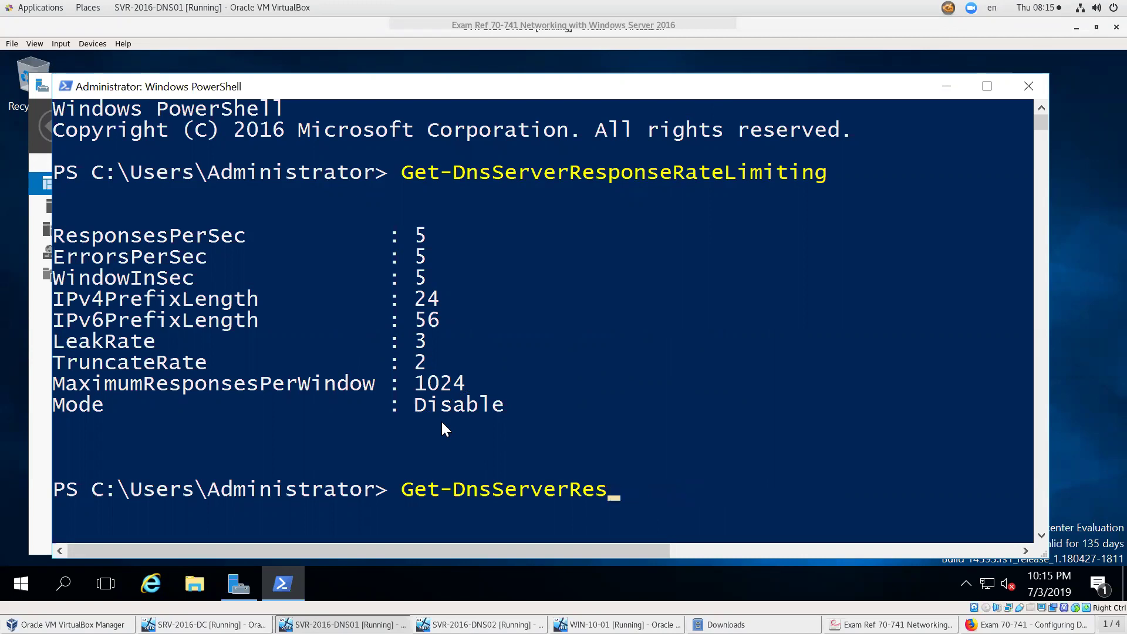
text(RL)
key(Return)
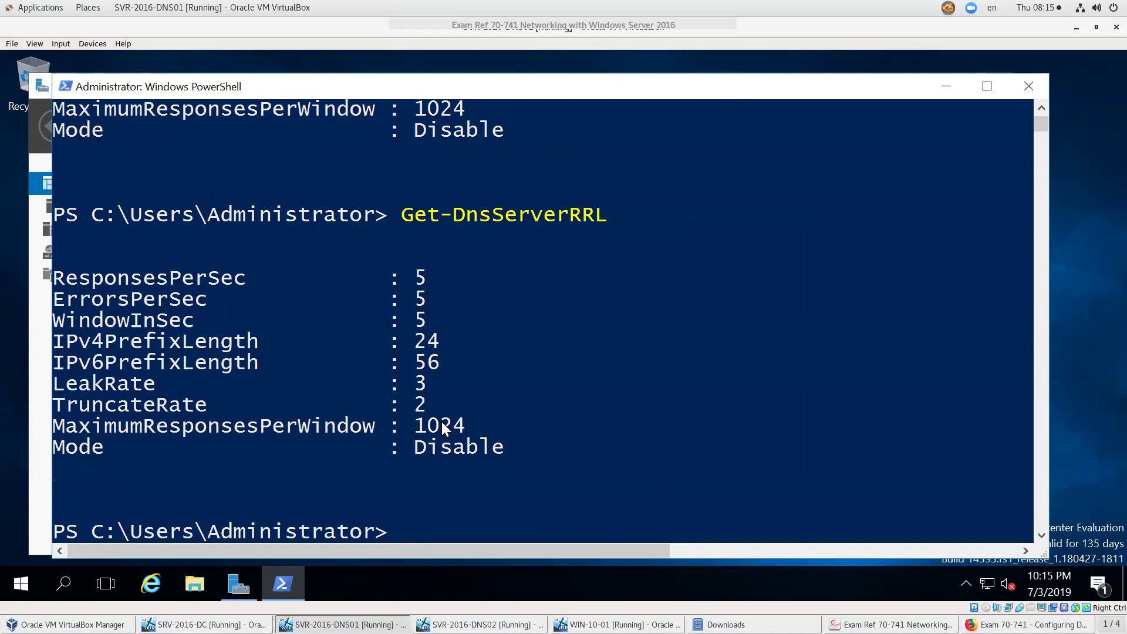
Step: Run Set-DnsServerResponseRateLimiting -ResponsesPerSec 30 and confirm the settings update with y
text(set-dns)
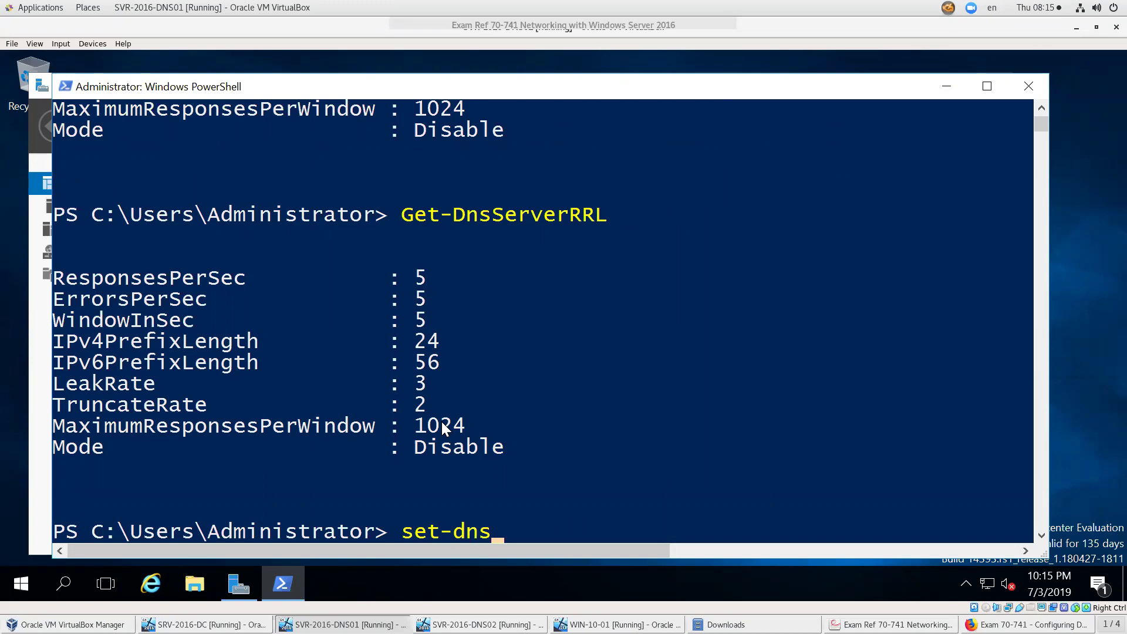
text(server)
key(Tab)
text(rRespo)
key(Tab)
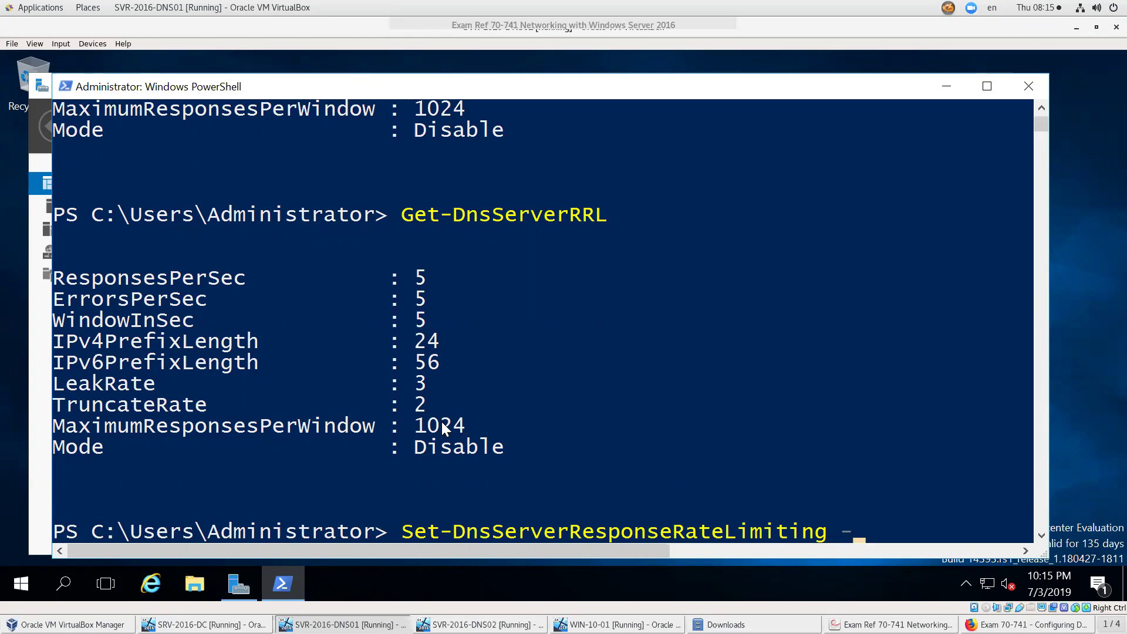
text(resp)
key(Tab)
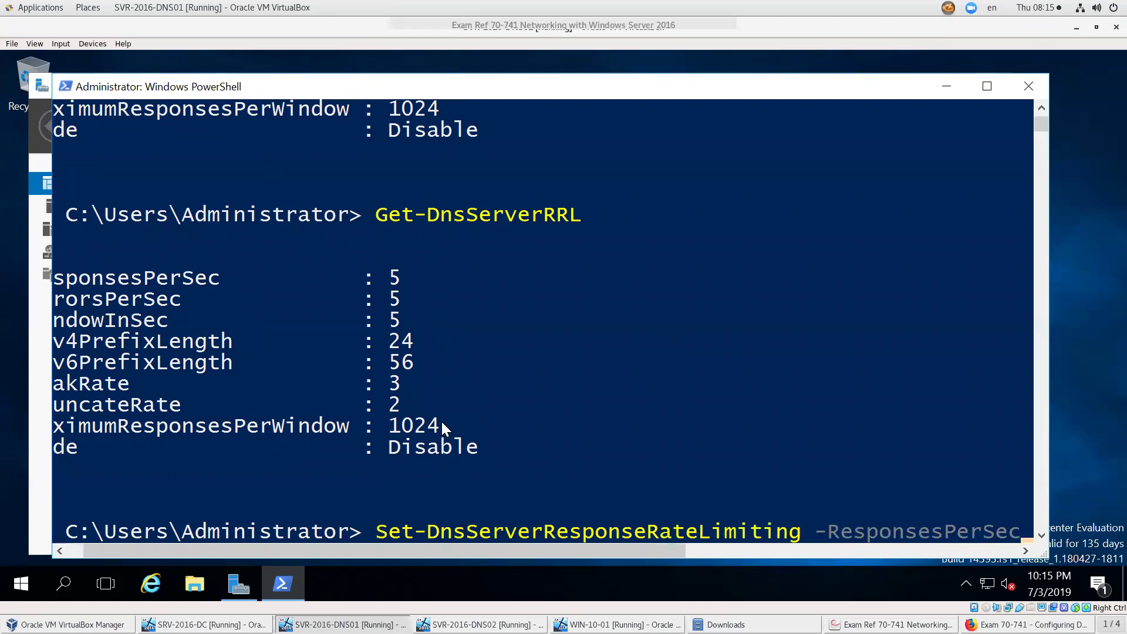
text(30)
key(Return)
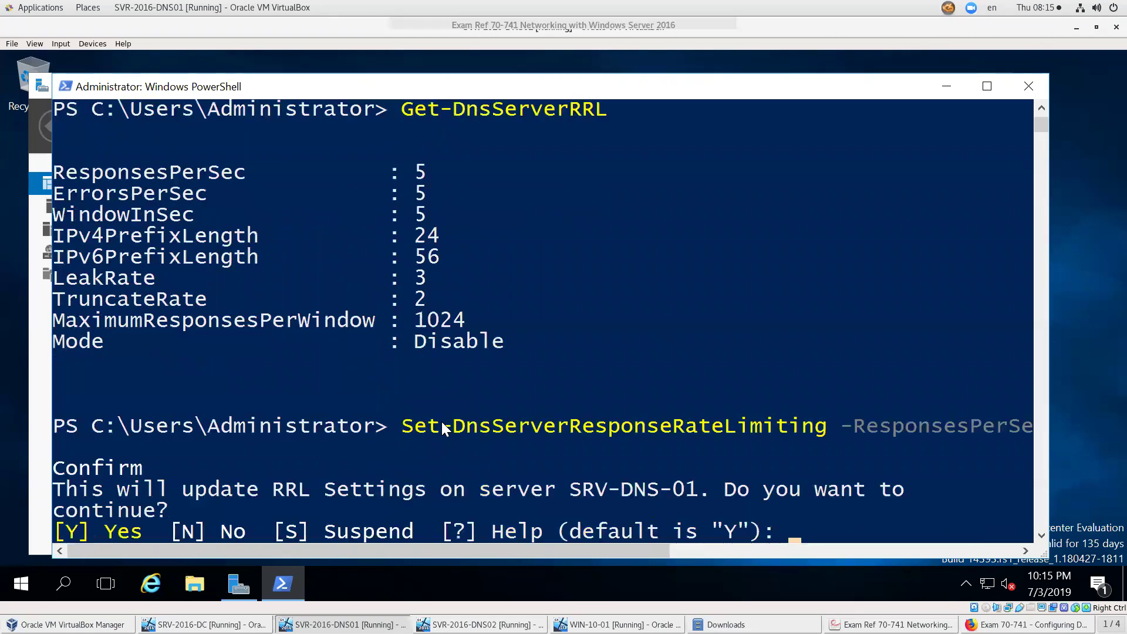
text(y)
key(Return)
Step: Run Get-DnsServerRRL again to check the ResponsesPerSec setting
key(Up)
key(Up)
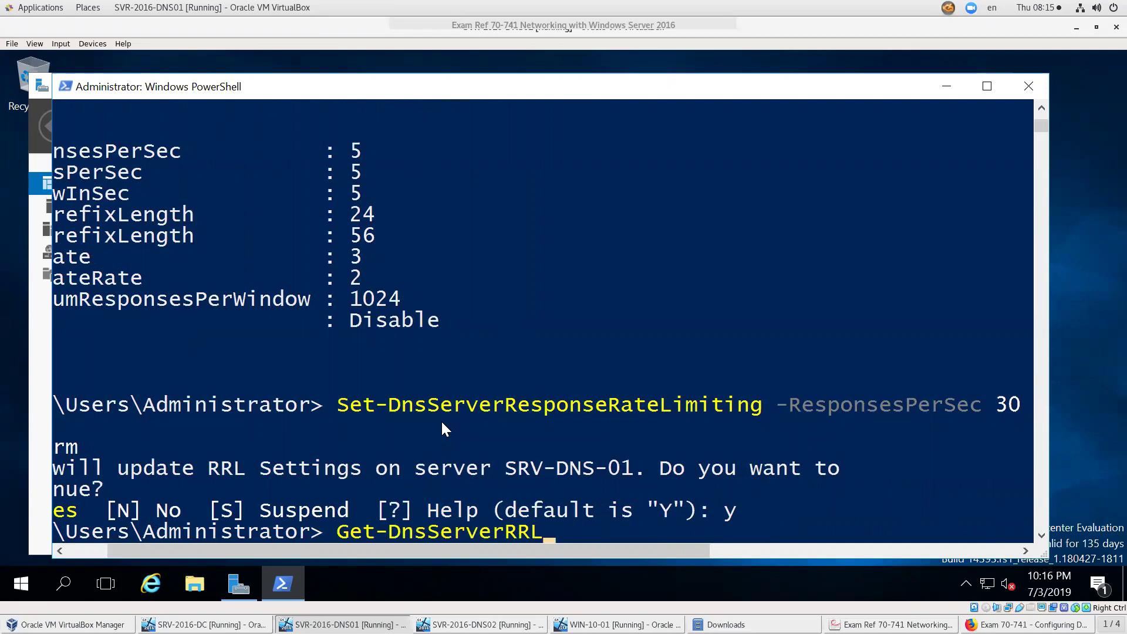
key(Return)
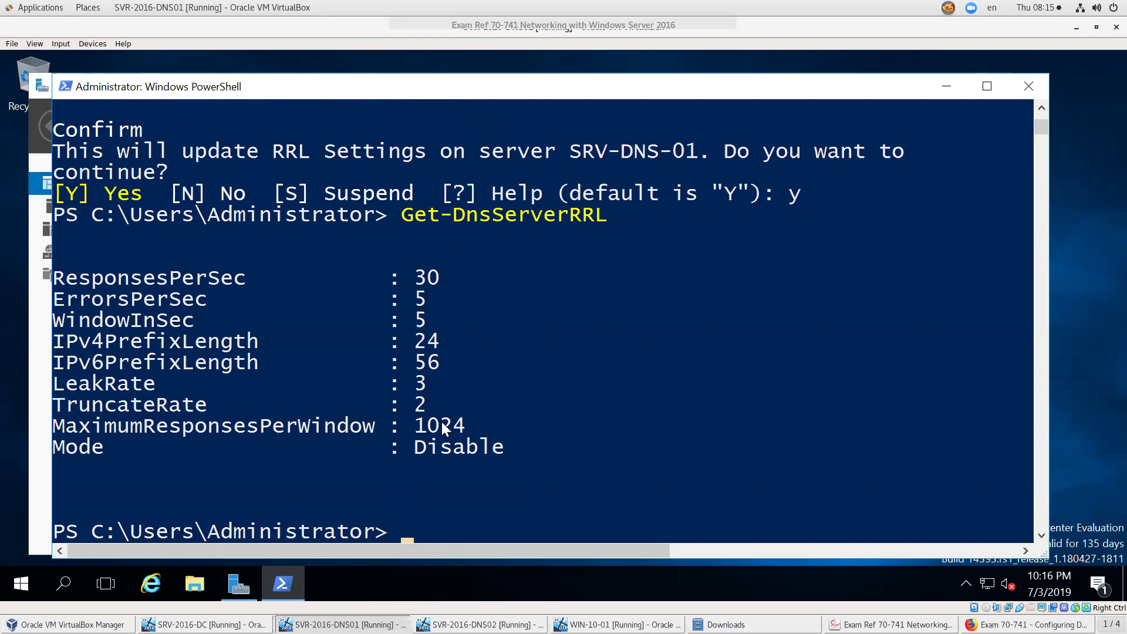
Step: Turn on response rate limiting by running Set-DnsServerRRL -Mode Enable and confirming the update with y
key(Up)
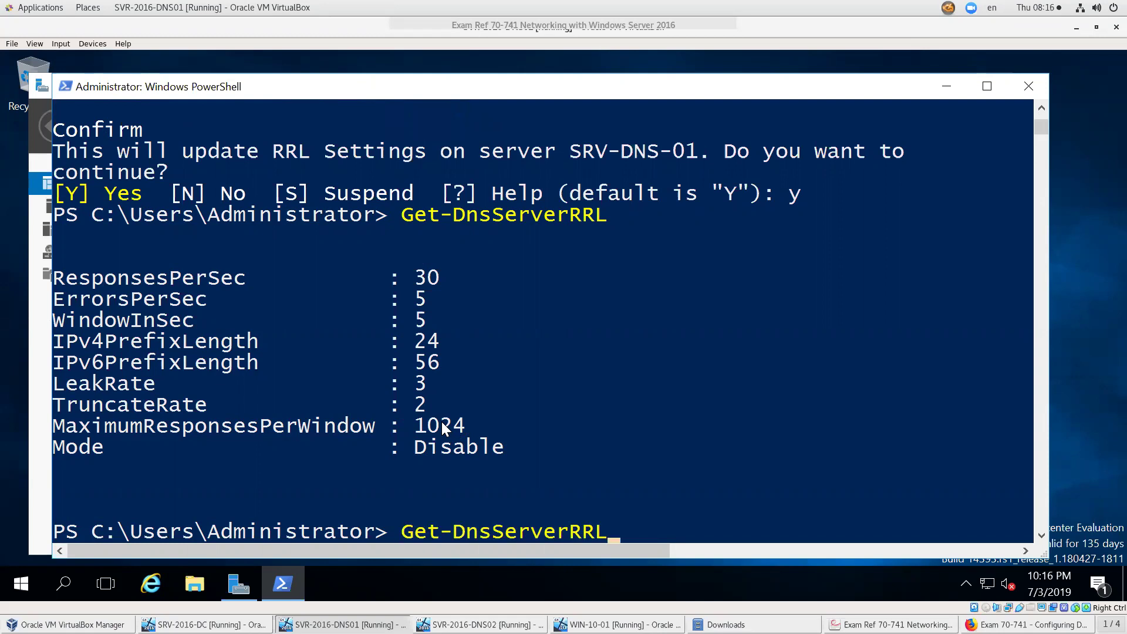
key(Up)
key(BackSpace)
key(BackSpace)
key(BackSpace)
key(BackSpace)
key(BackSpace)
key(BackSpace)
key(BackSpace)
key(BackSpace)
key(BackSpace)
key(BackSpace)
key(BackSpace)
key(BackSpace)
key(BackSpace)
key(BackSpace)
key(BackSpace)
key(BackSpace)
key(BackSpace)
key(BackSpace)
key(BackSpace)
key(BackSpace)
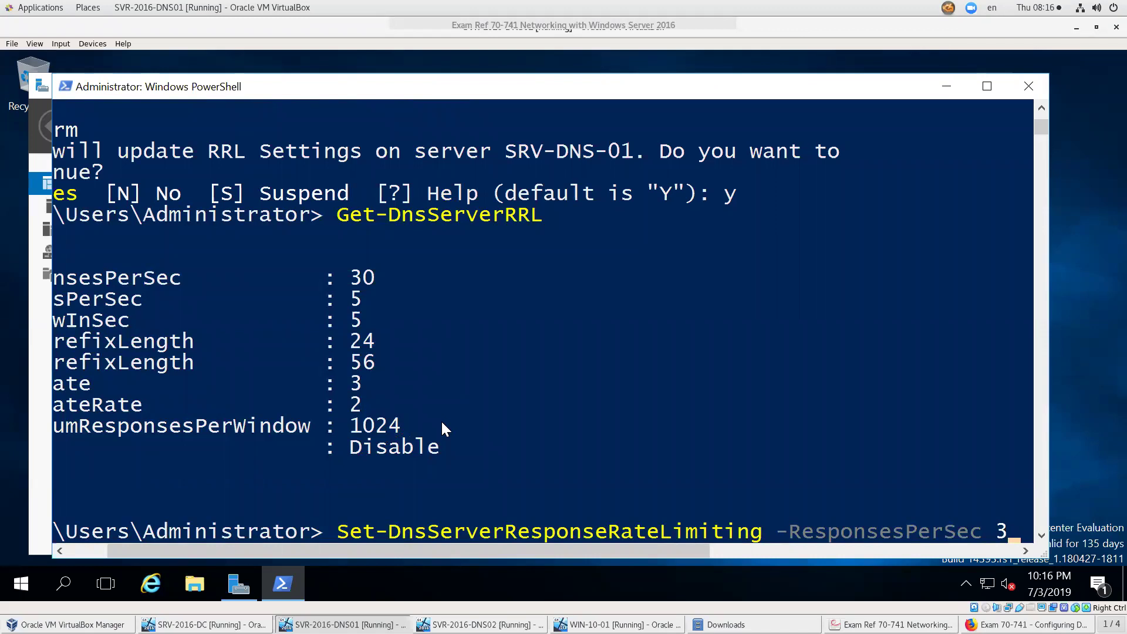
key(BackSpace)
key(BackSpace)
key(BackSpace)
key(BackSpace)
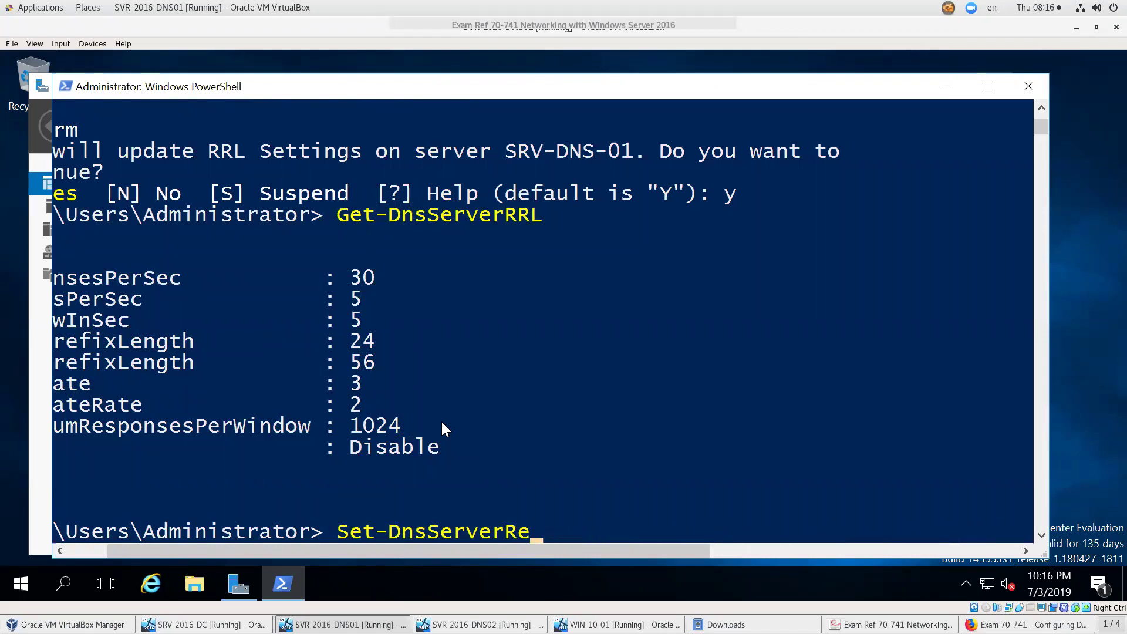
text(RL -m)
key(Tab)
key(Tab)
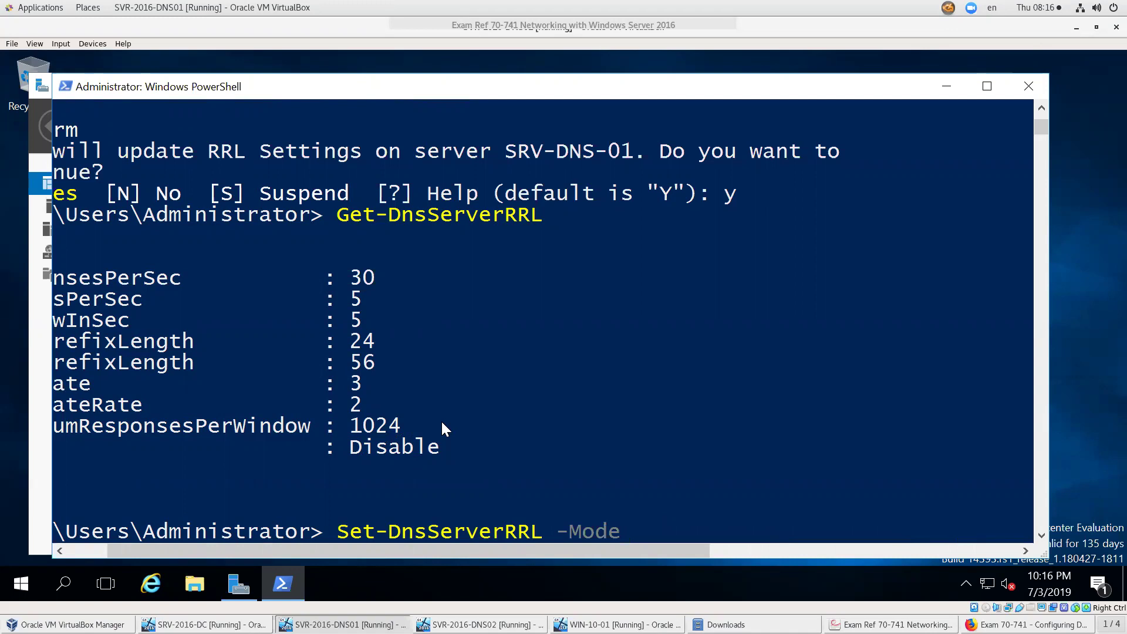
text(d)
key(Tab)
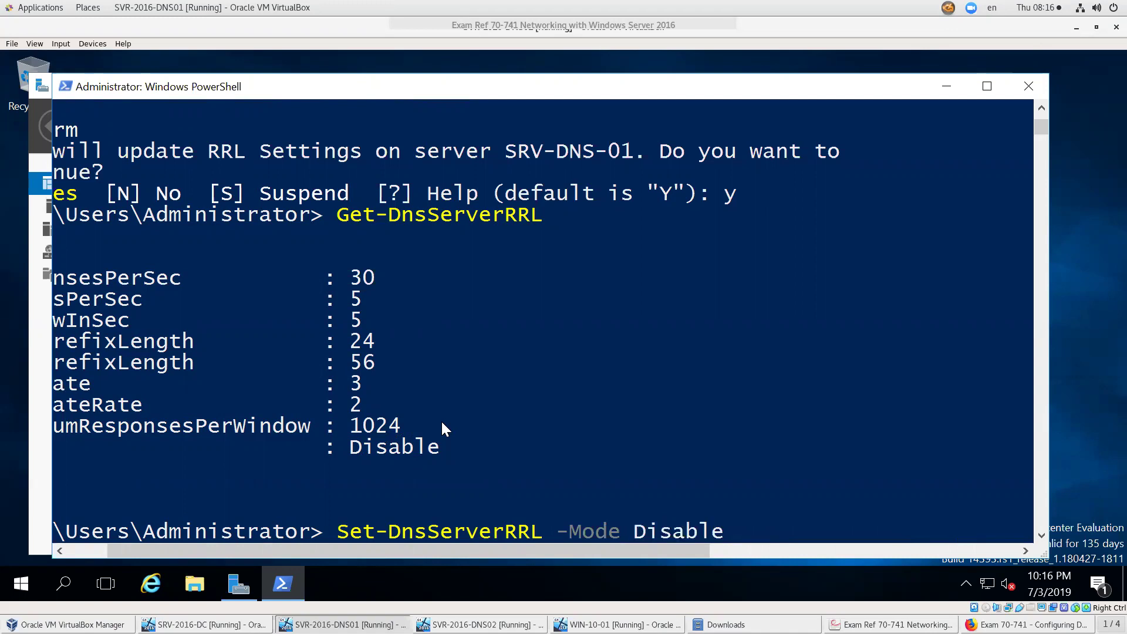
key(Tab)
key(Tab)
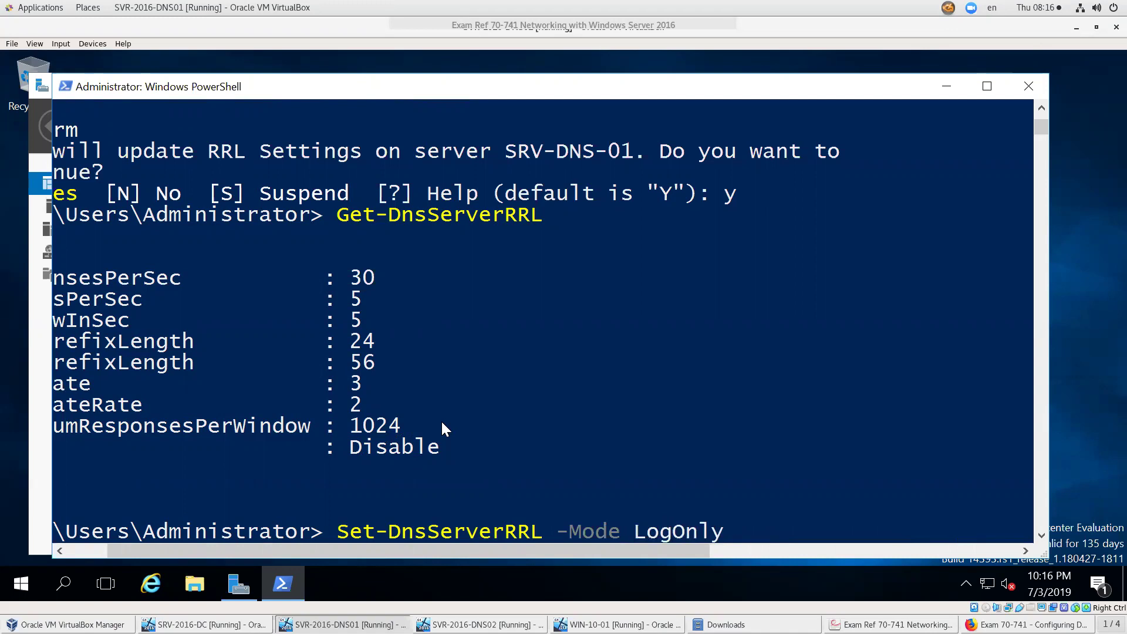
key(Tab)
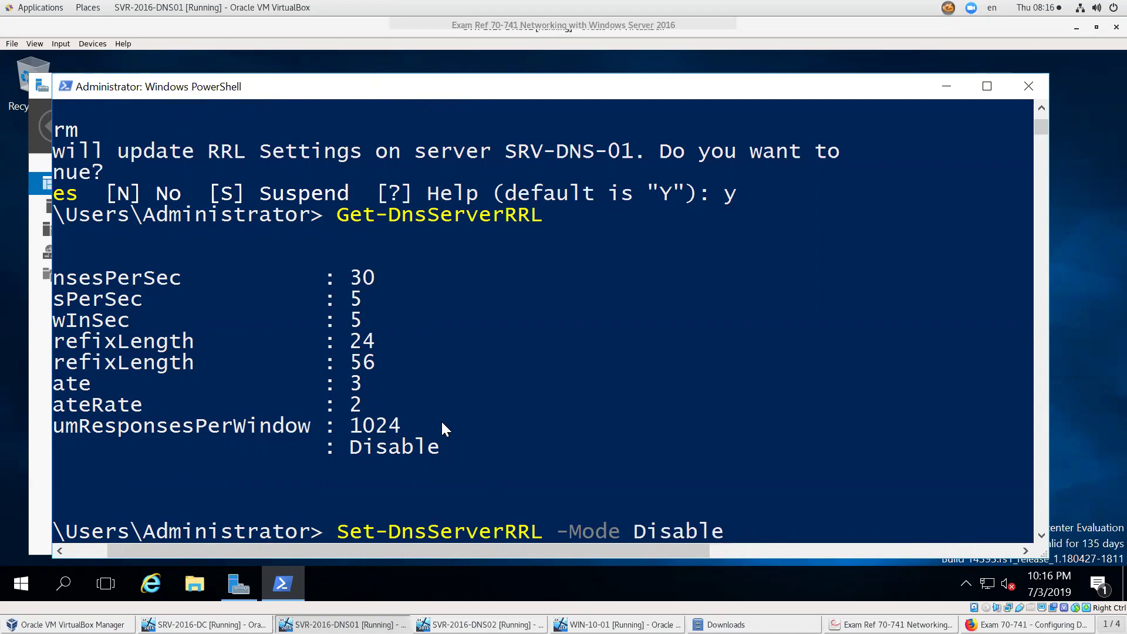
key(Tab)
key(Return)
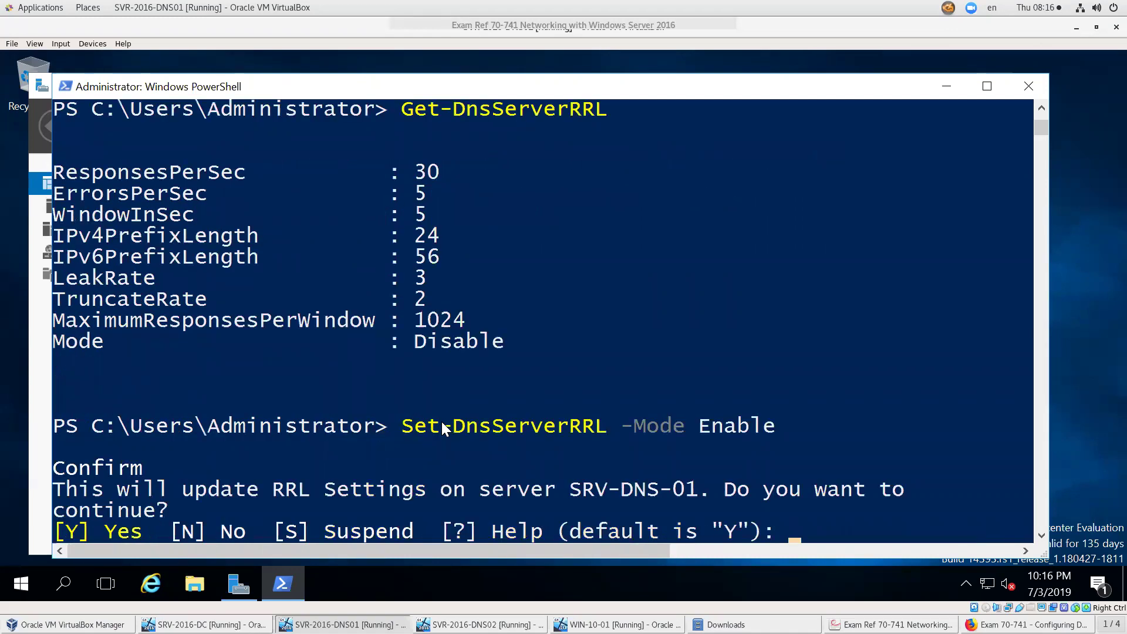
text(y)
key(Return)
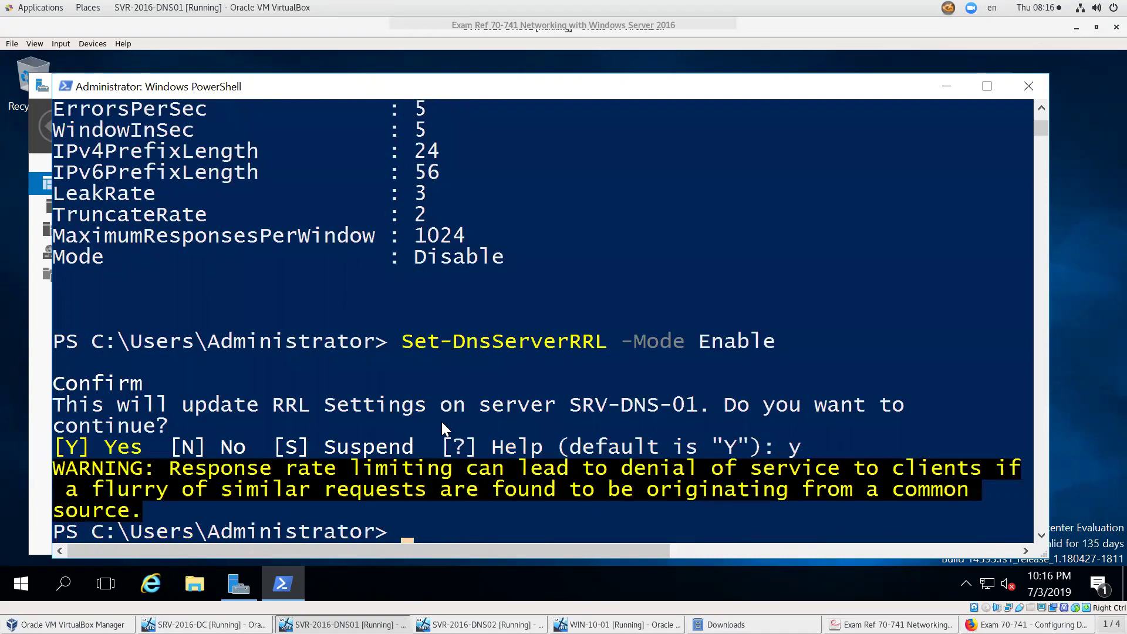
Step: Run Get-DnsServerRRL once more and check the Mode value in its output
text(Get-DnsServerRRL)
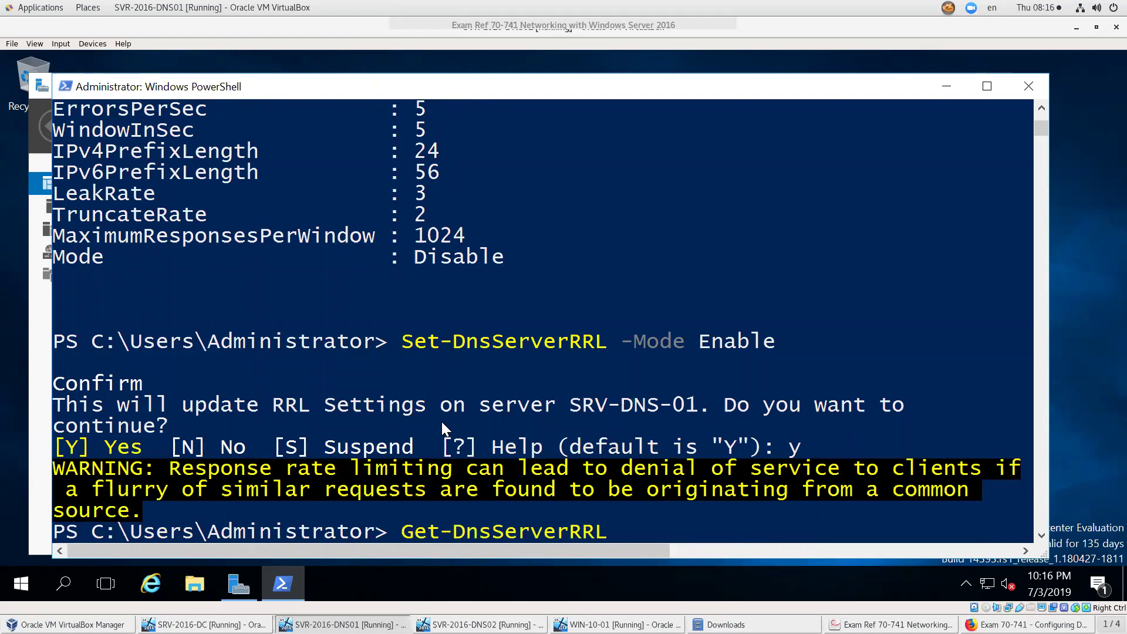
key(Return)
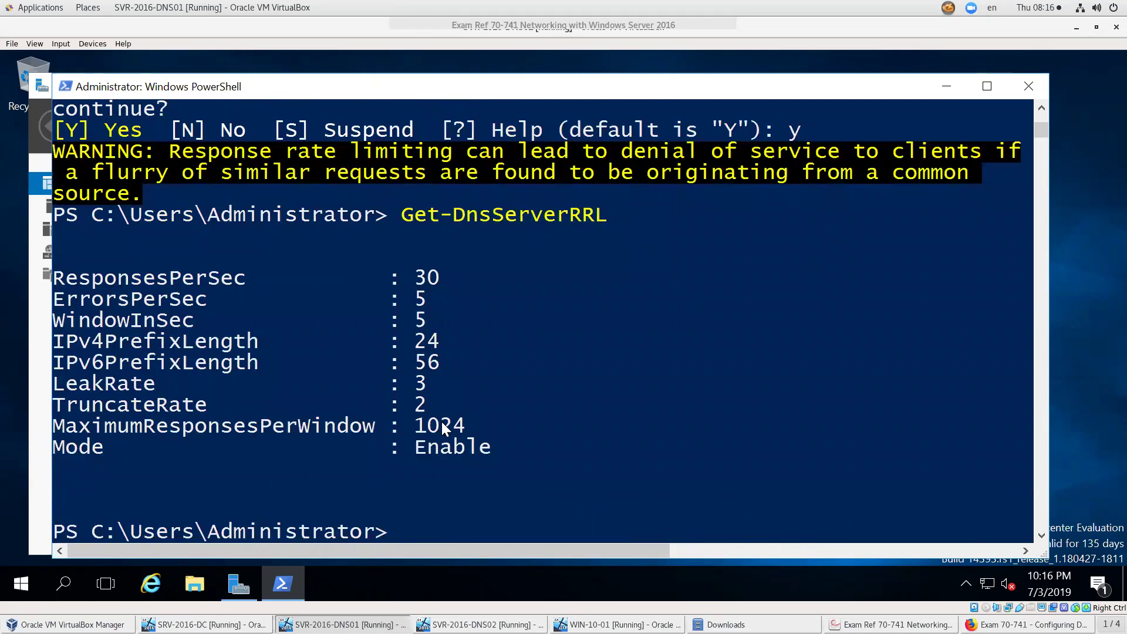
click(444, 445)
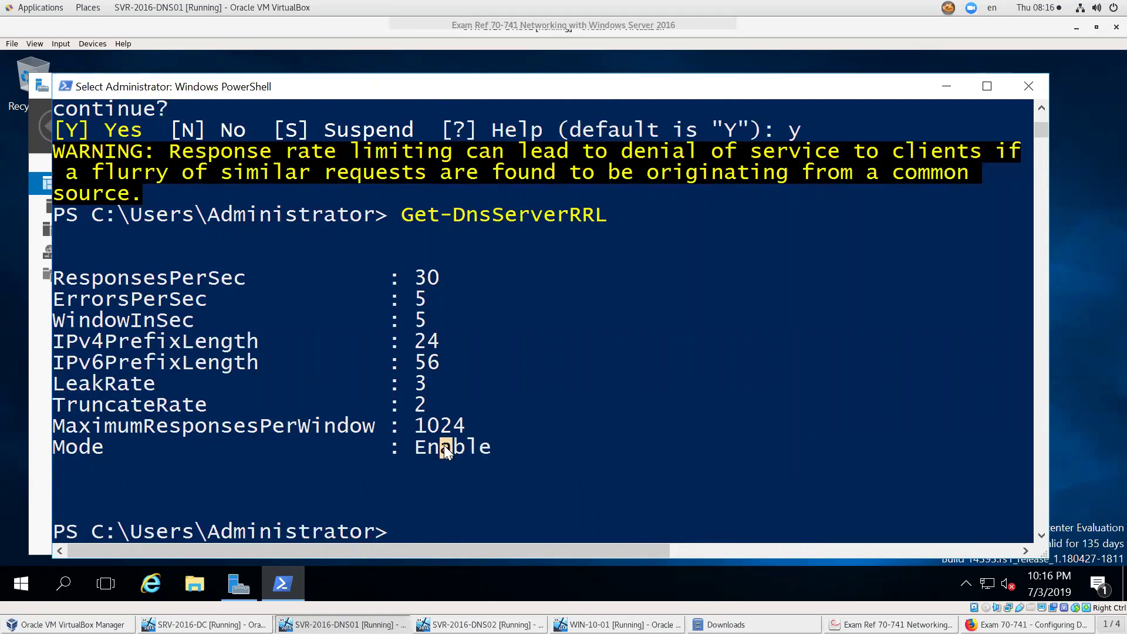
Step: Change the IPv4 prefix length by running Set-DnsServerRRL -IPv4PrefixLength 26 and confirming the update with y
click(440, 523)
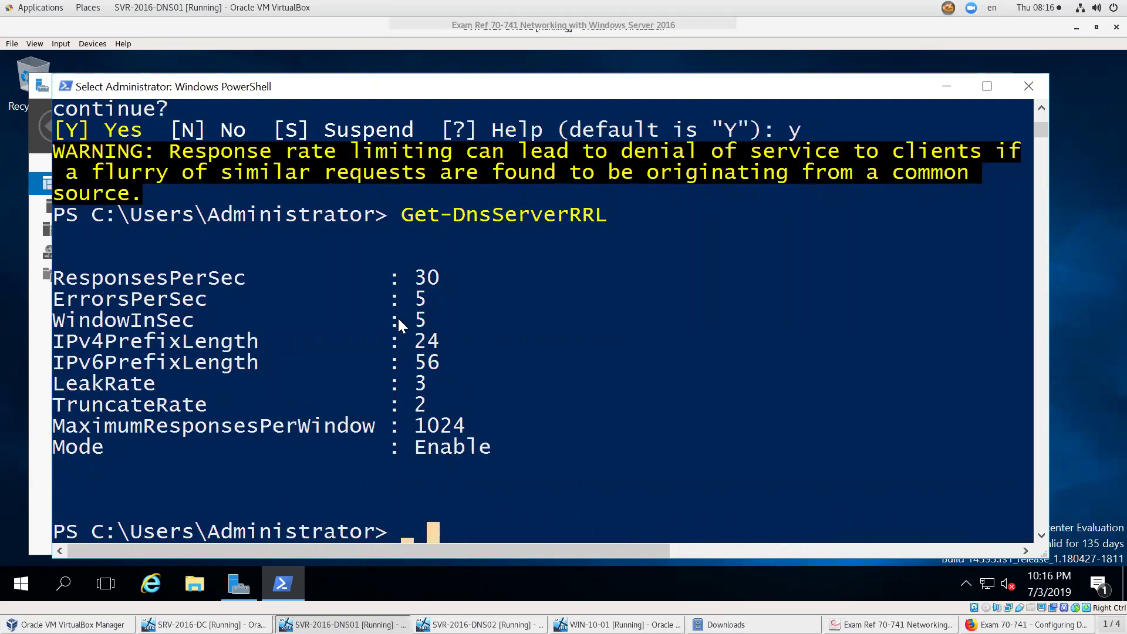
click(108, 321)
double_click(161, 334)
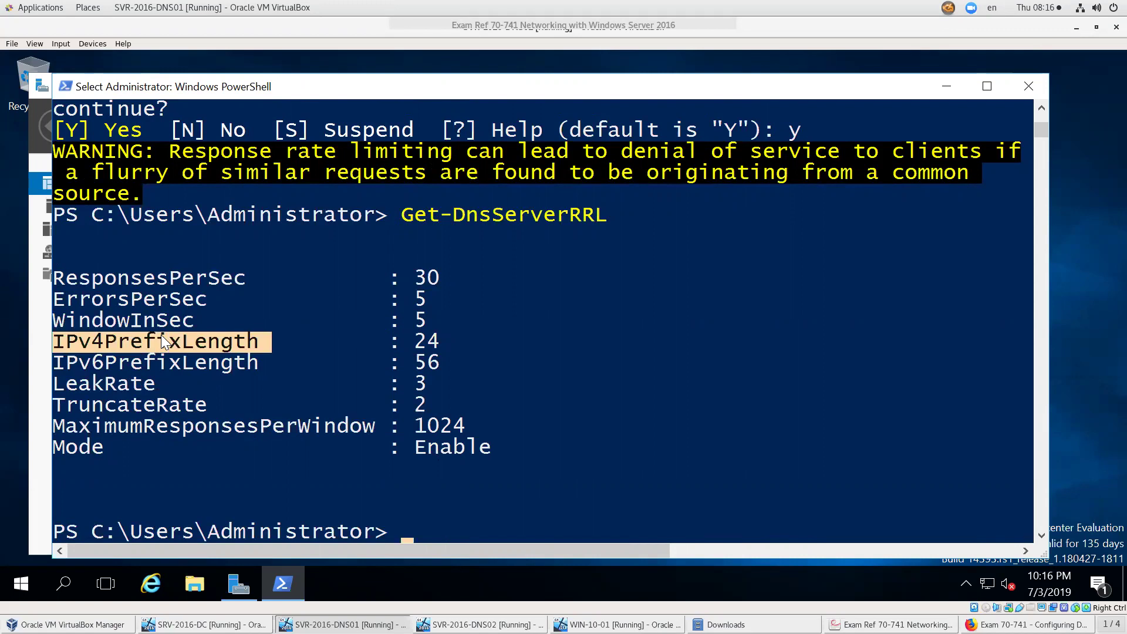
click(433, 342)
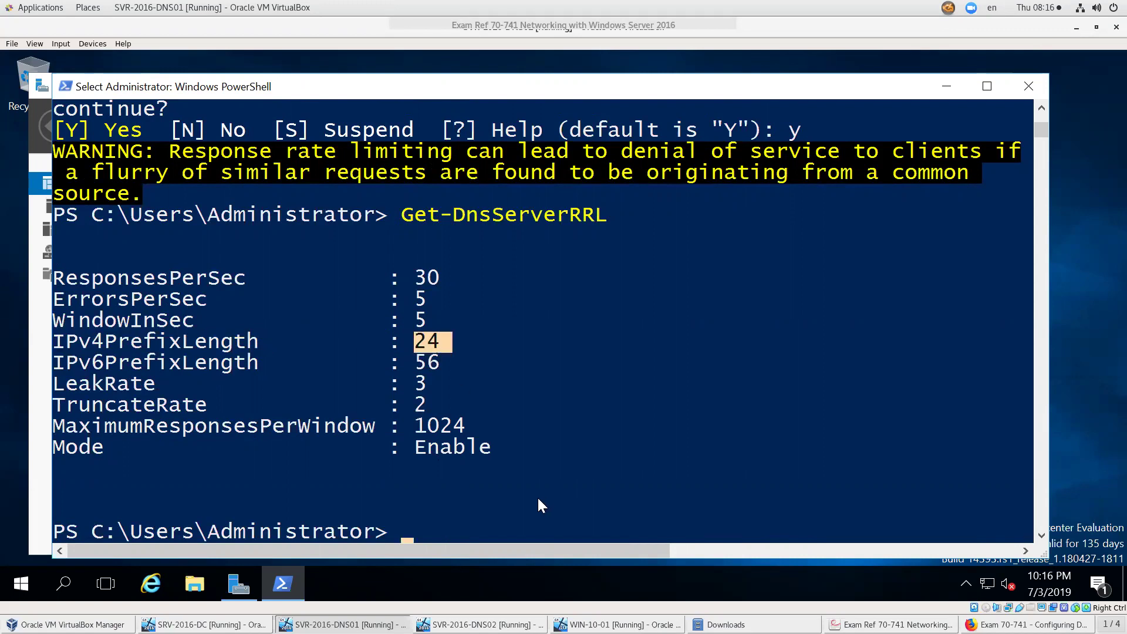
key(Escape)
key(Up)
key(Up)
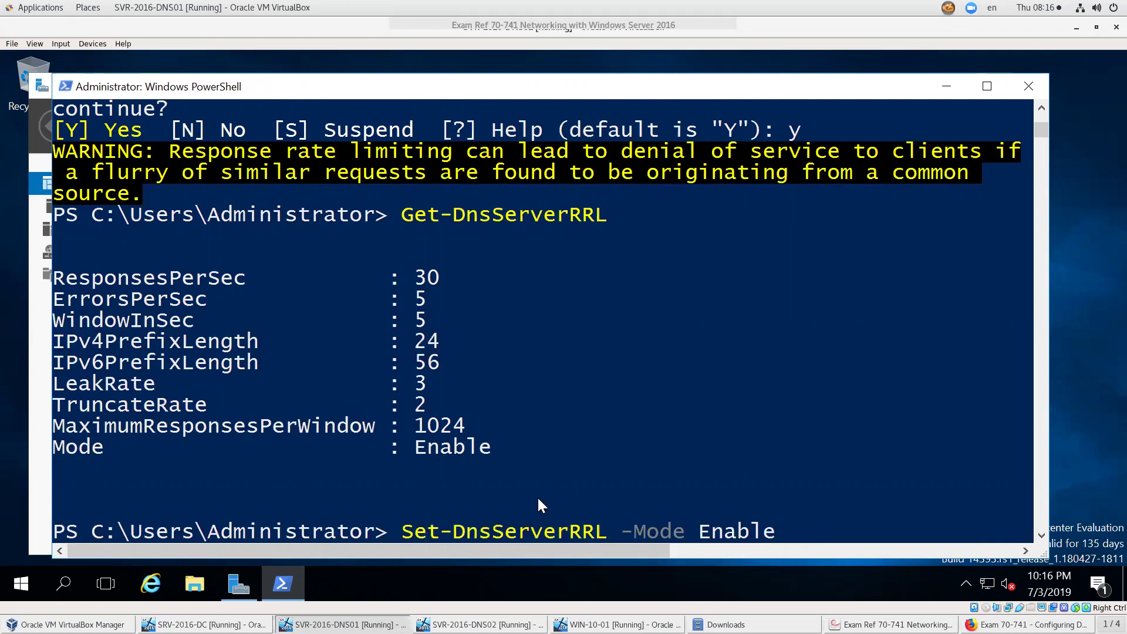
key(BackSpace)
key(BackSpace)
key(BackSpace)
key(BackSpace)
key(BackSpace)
key(BackSpace)
key(BackSpace)
key(BackSpace)
key(BackSpace)
key(BackSpace)
key(BackSpace)
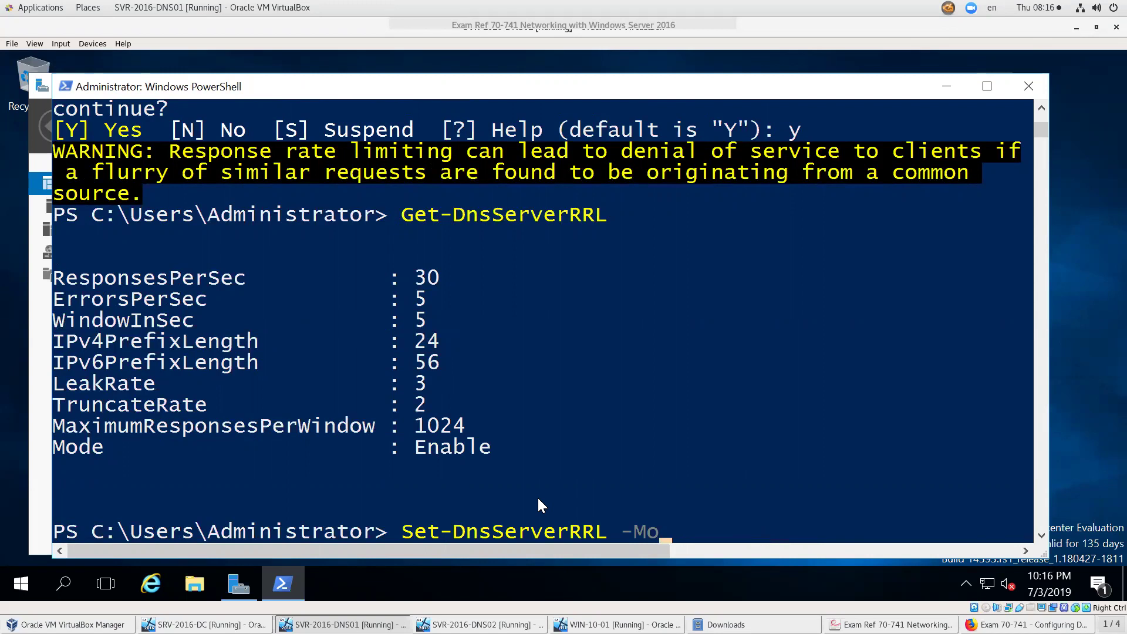
text(ip)
key(Tab)
key(Tab)
key(Tab)
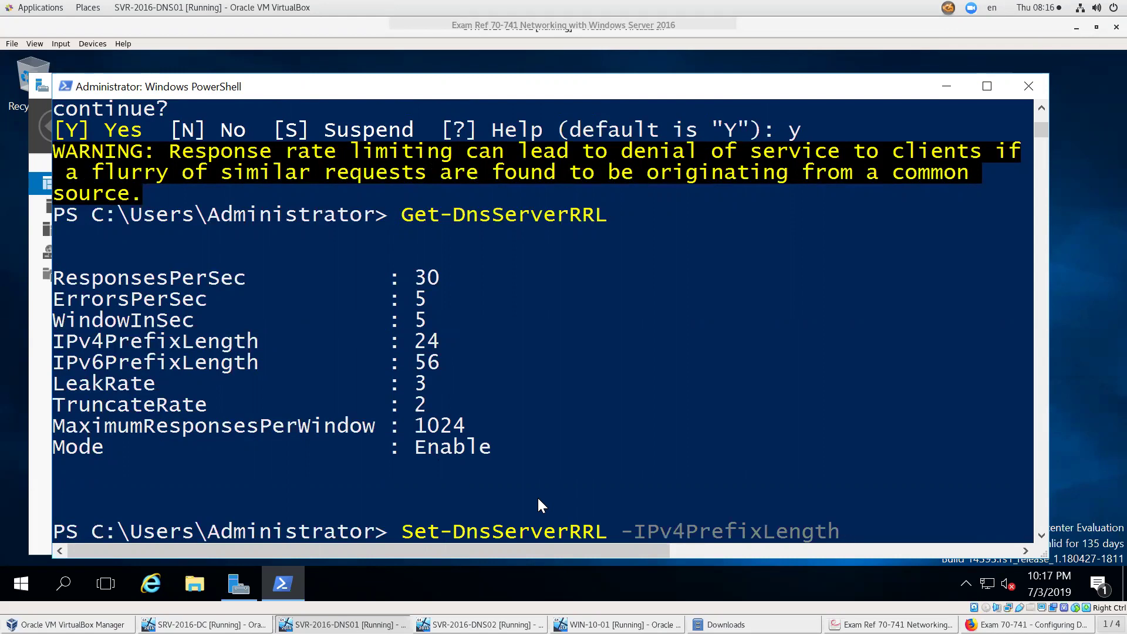
text(26)
key(Return)
text(y)
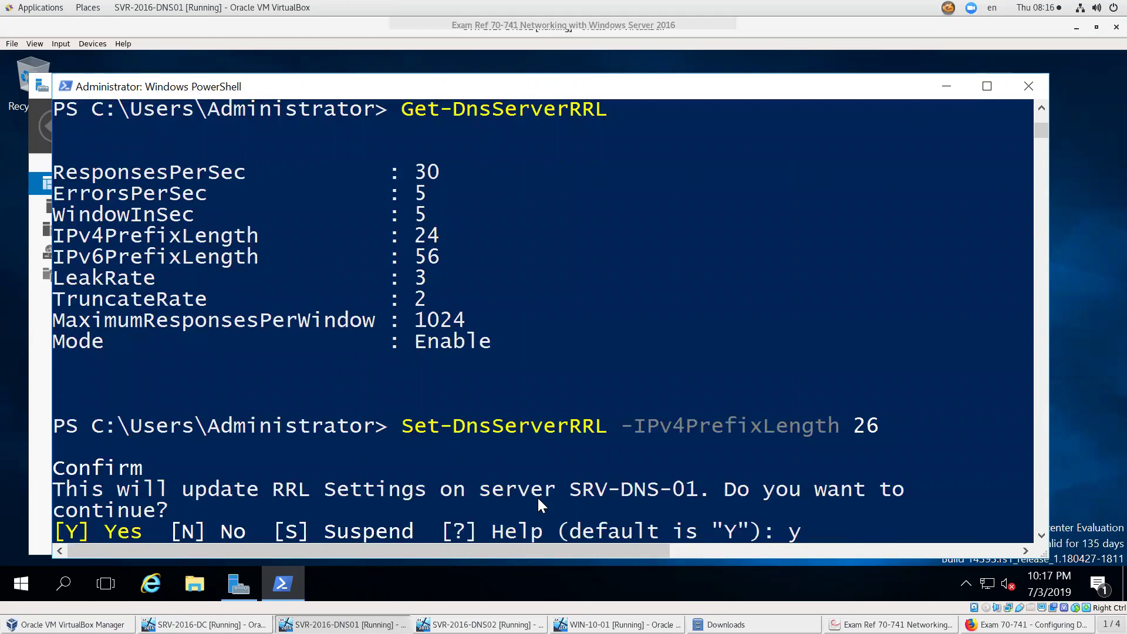
key(Return)
Step: Run Get-DnsServerRRL again and check the IPv4PrefixLength value and the other settings in its output
key(Up)
key(Up)
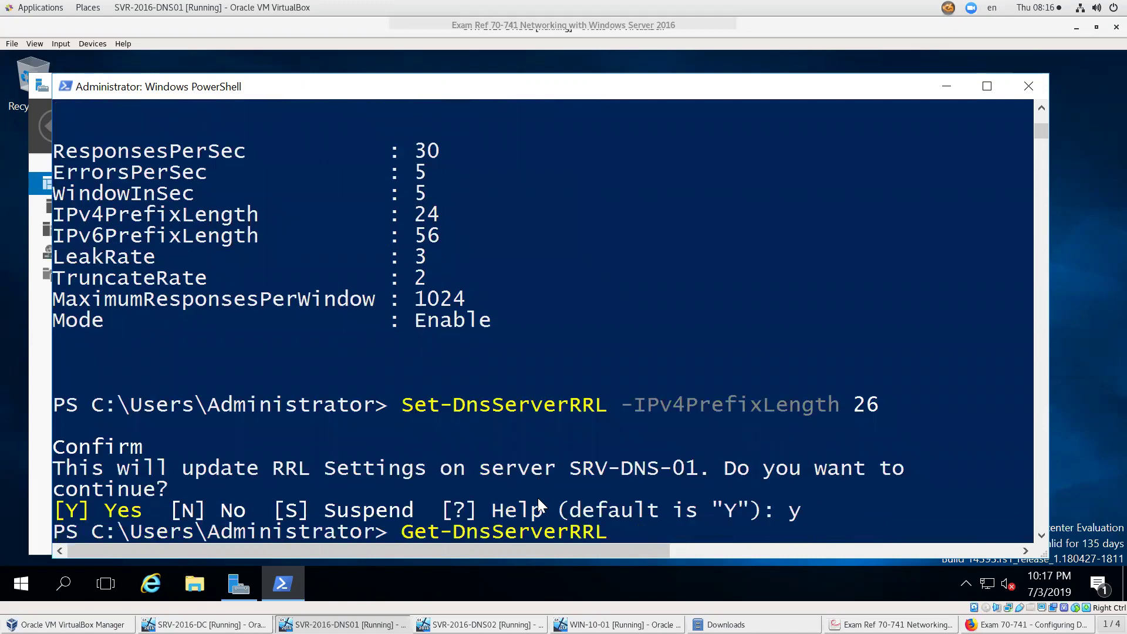
key(Return)
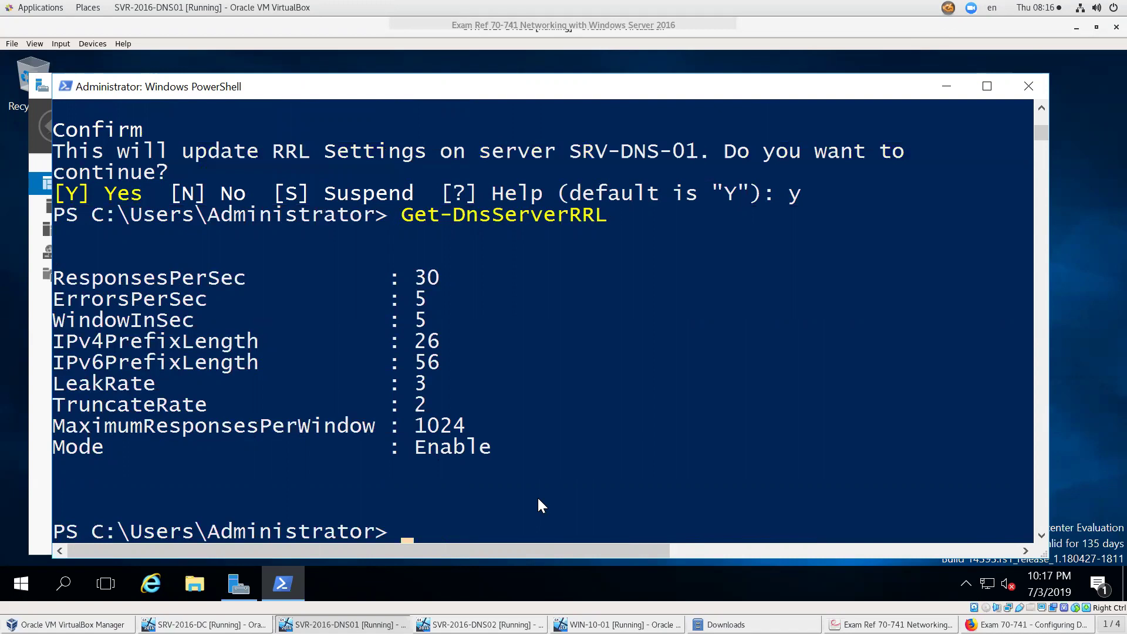
drag(426, 347, 446, 343)
click(421, 513)
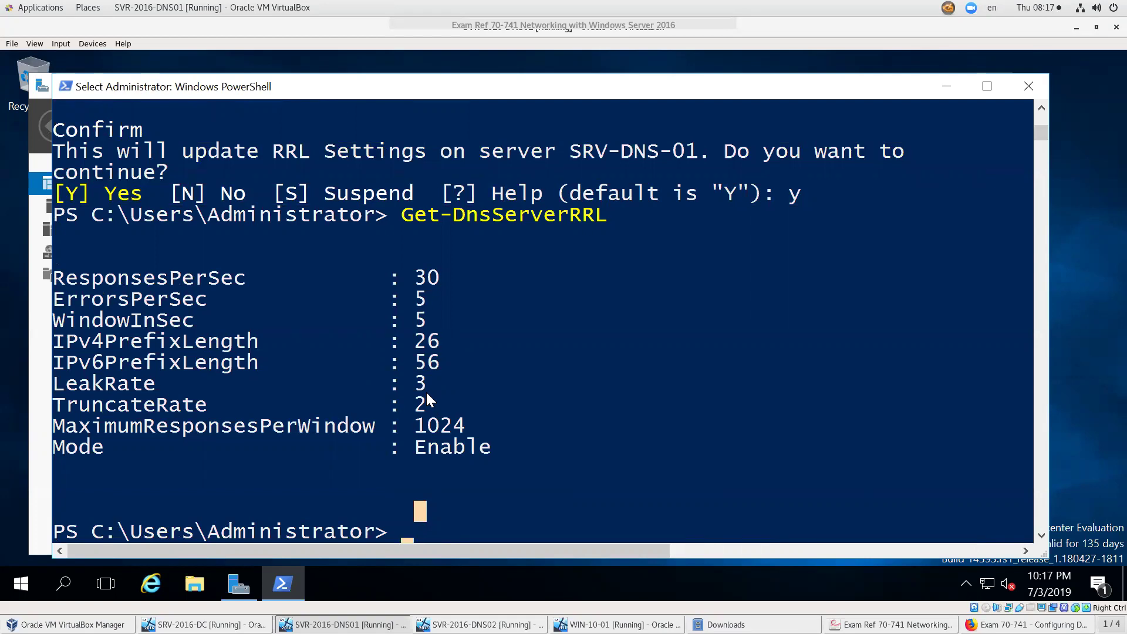
drag(167, 277, 119, 277)
drag(400, 273, 545, 476)
click(368, 384)
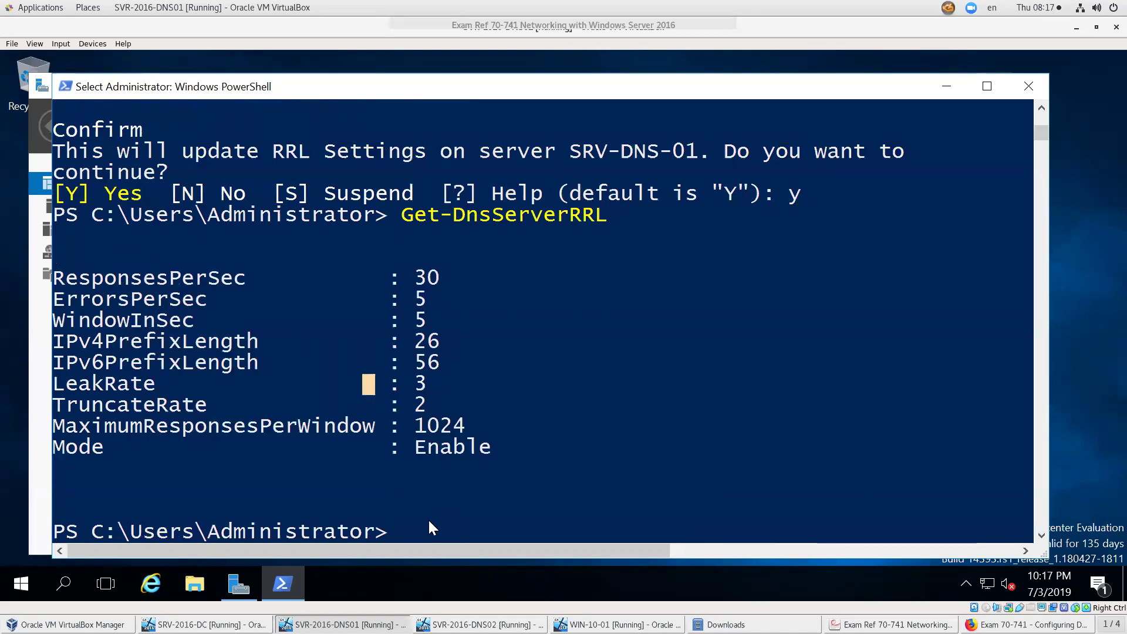
Step: Restore the default rate limiting settings by running Set-DnsServerRRL -ResetToDefault and confirming with y
key(Up)
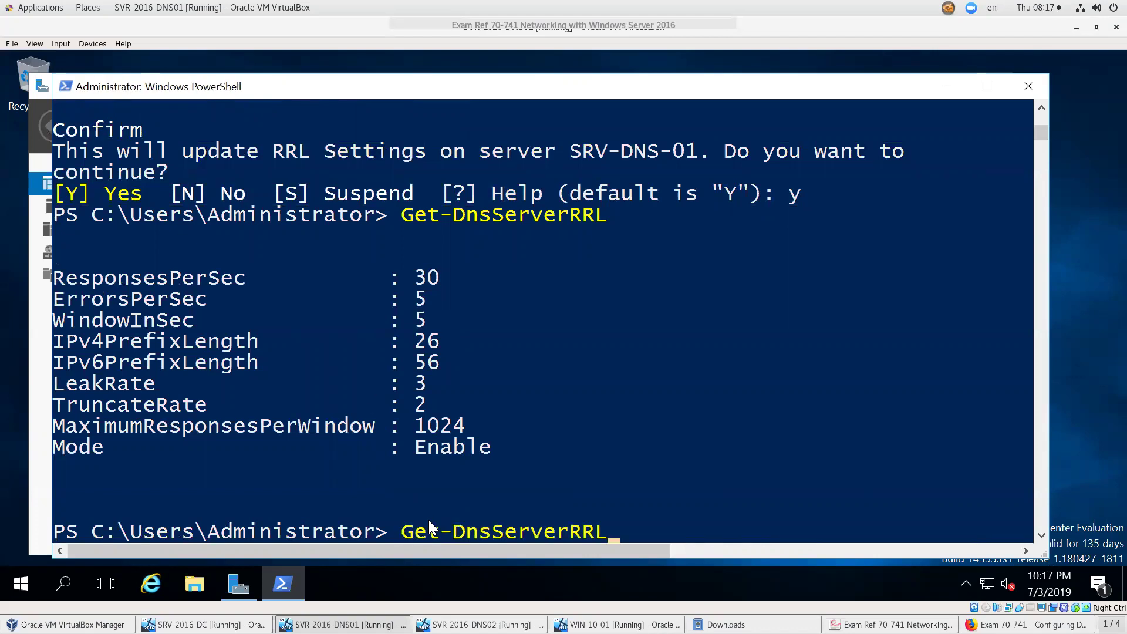
key(Up)
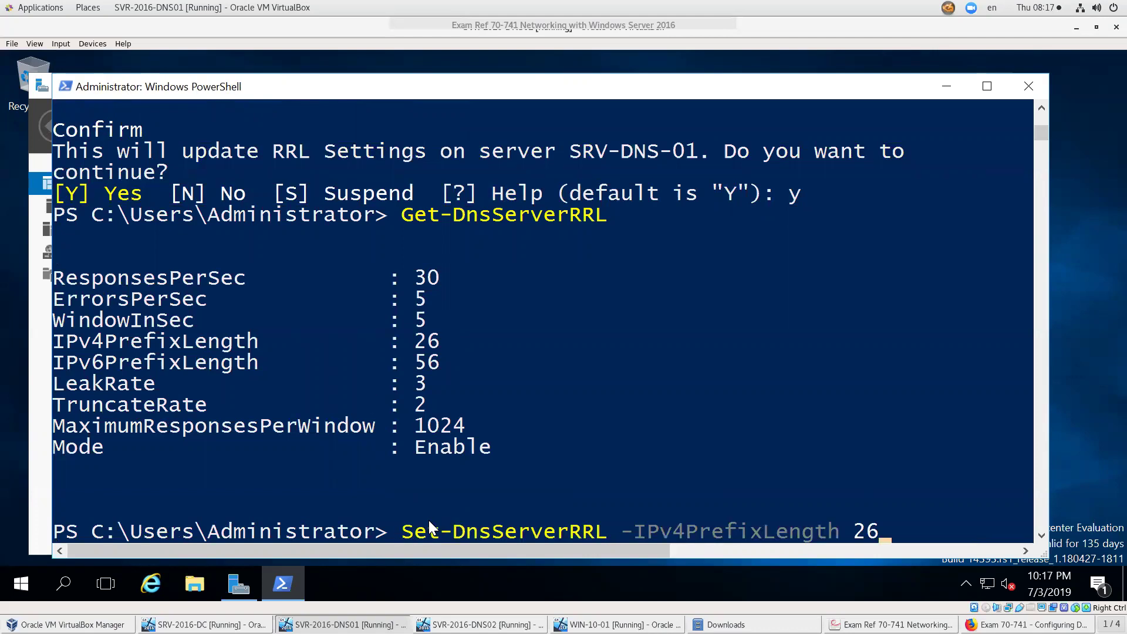
key(BackSpace)
key(BackSpace)
key(BackSpace)
key(BackSpace)
key(BackSpace)
key(BackSpace)
key(BackSpace)
key(BackSpace)
key(BackSpace)
key(BackSpace)
key(BackSpace)
key(BackSpace)
key(BackSpace)
key(BackSpace)
key(BackSpace)
key(BackSpace)
key(BackSpace)
key(BackSpace)
key(BackSpace)
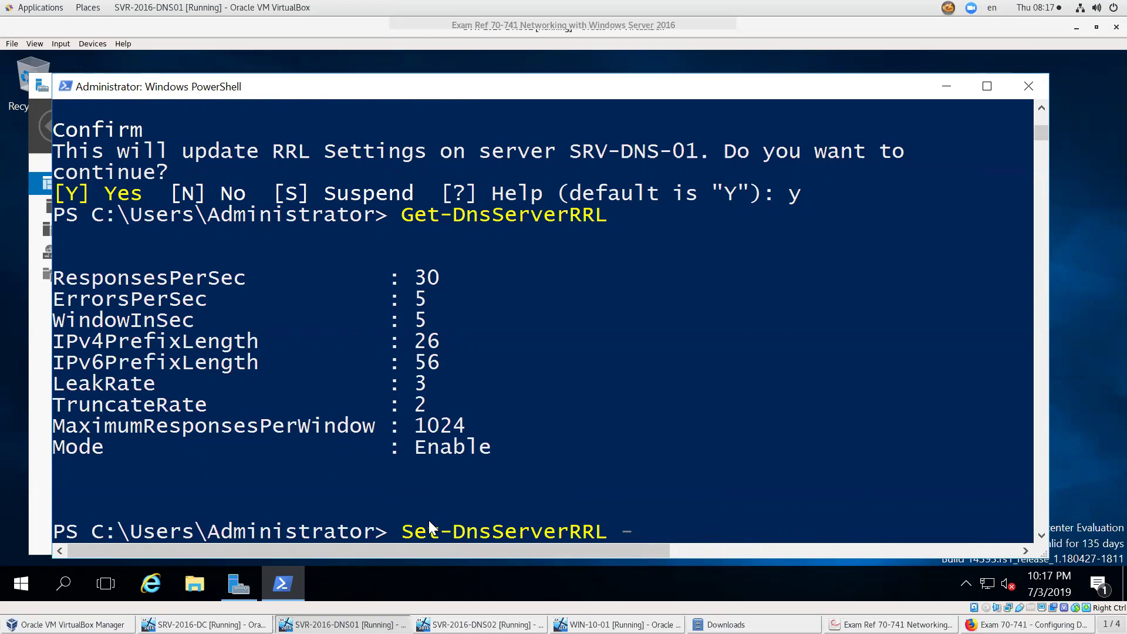
text(re)
key(Tab)
key(Tab)
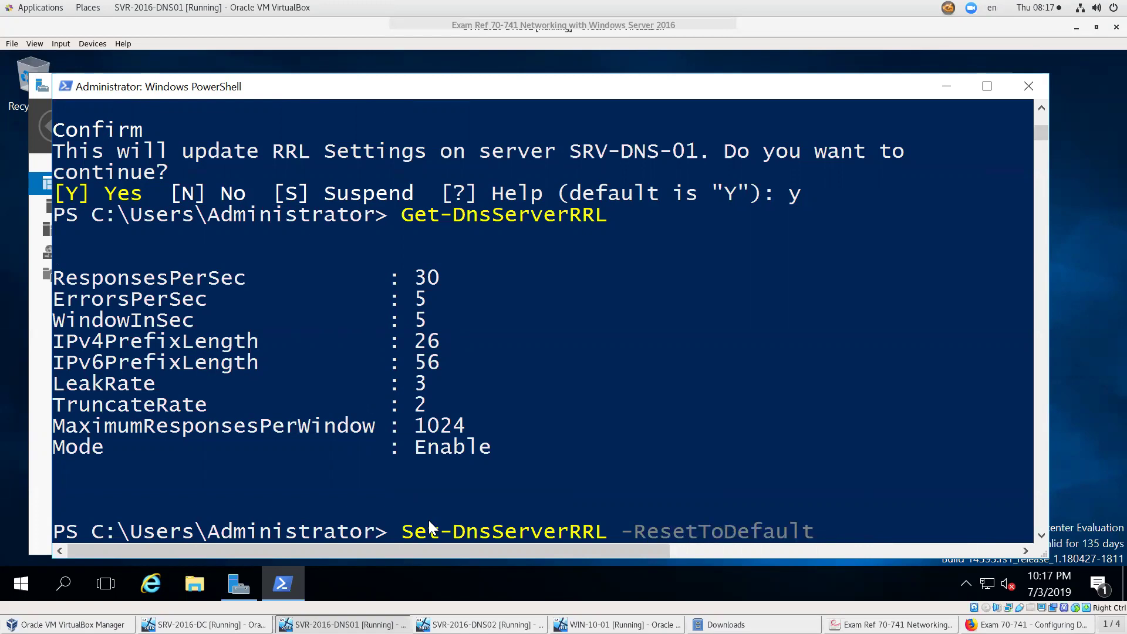
key(Return)
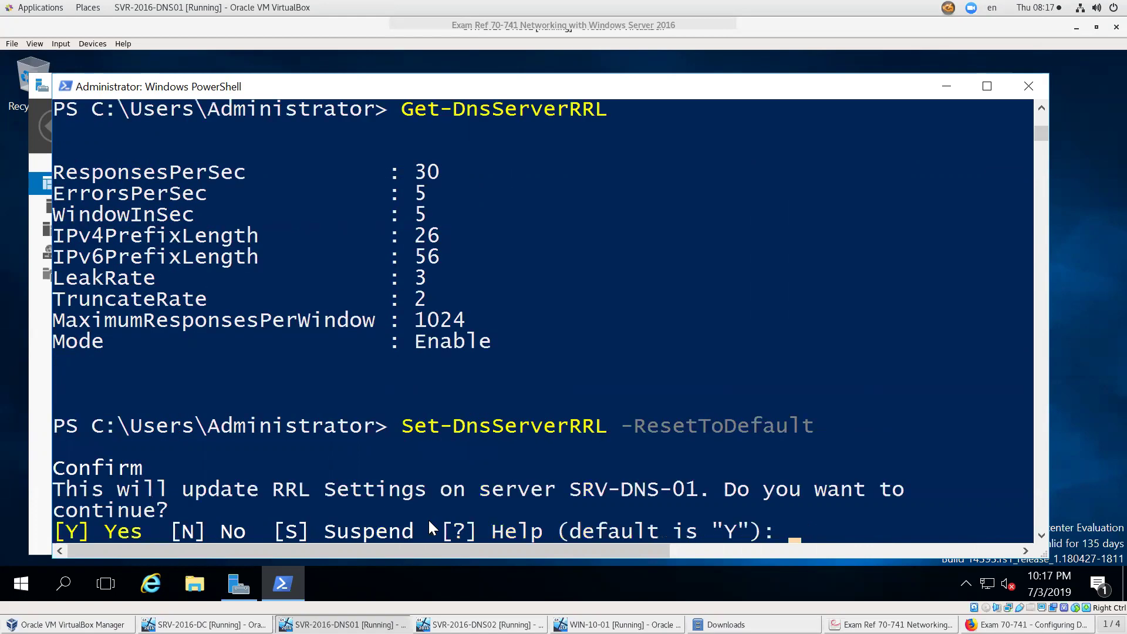
text(y)
key(Return)
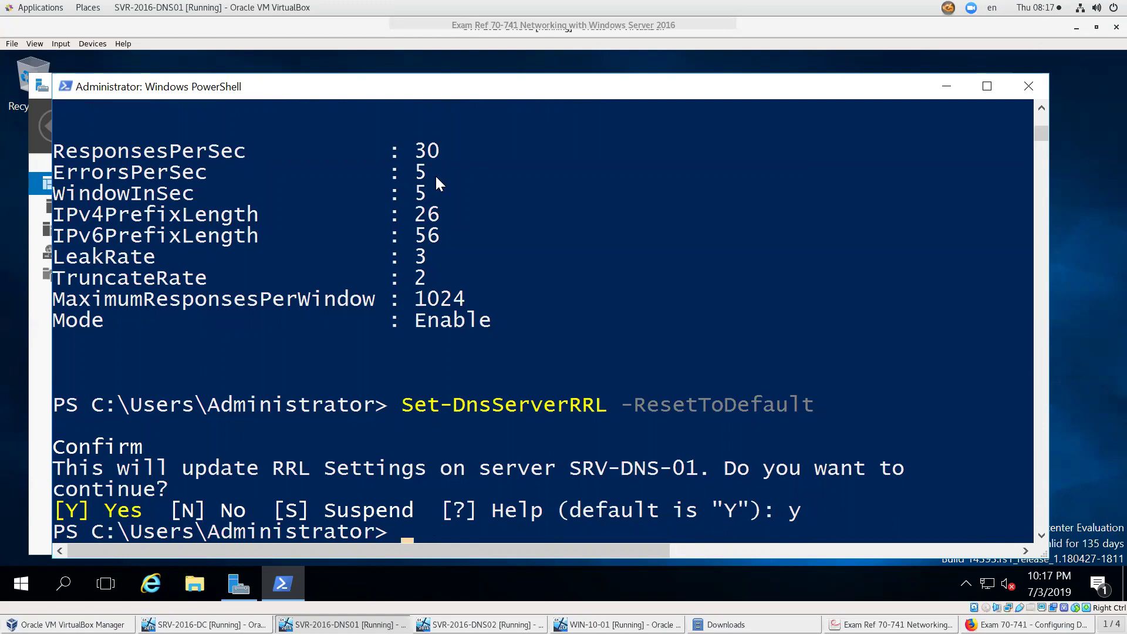
Step: Review the previously changed values, run Get-DnsServerRRL, and compare the settings and Mode after the reset
double_click(419, 152)
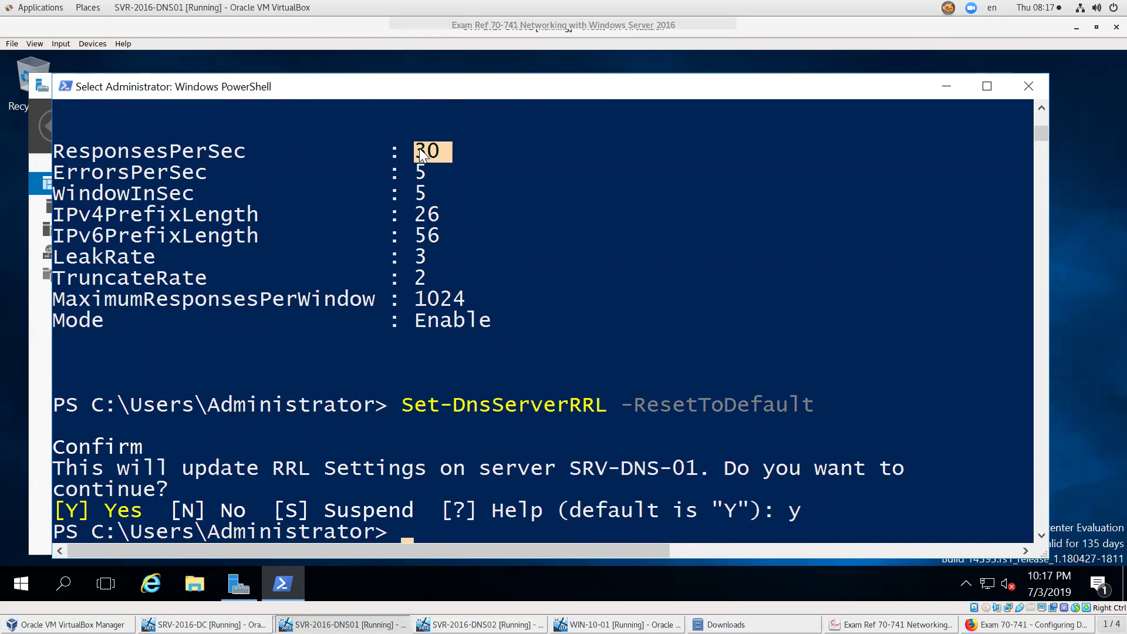
double_click(428, 215)
double_click(454, 321)
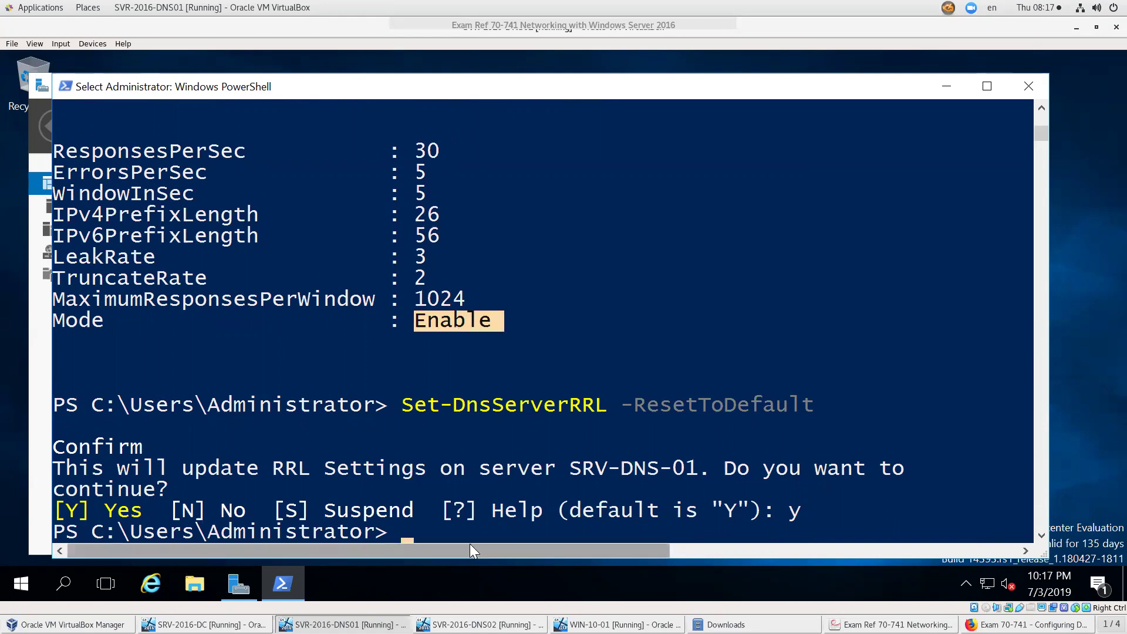
right_click(491, 507)
key(Up)
key(Up)
key(Return)
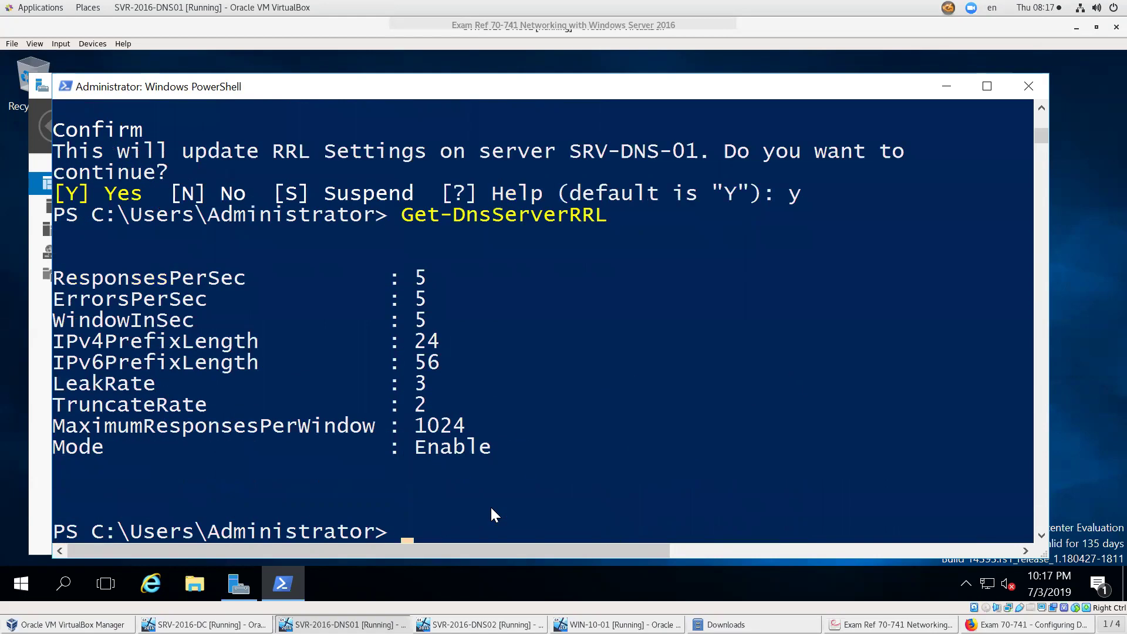
drag(406, 266, 452, 443)
double_click(452, 444)
click(380, 449)
double_click(67, 445)
click(67, 445)
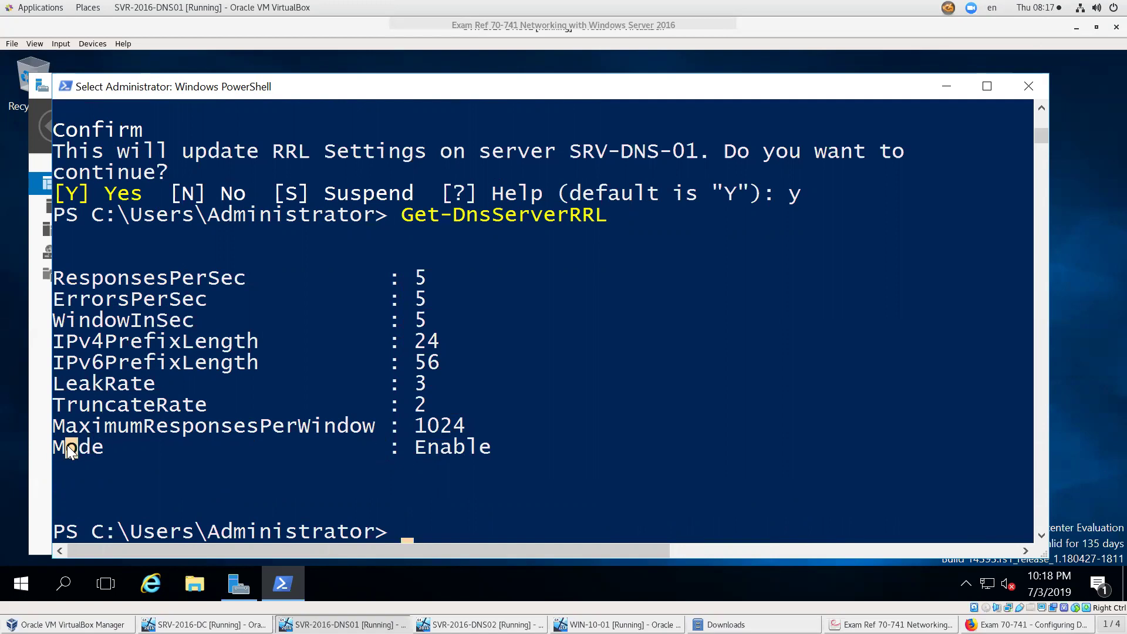
Step: Switch response rate limiting to logging only by running Set-DnsServerRRL -Mode LogOnly and confirming with y
key(Escape)
key(Up)
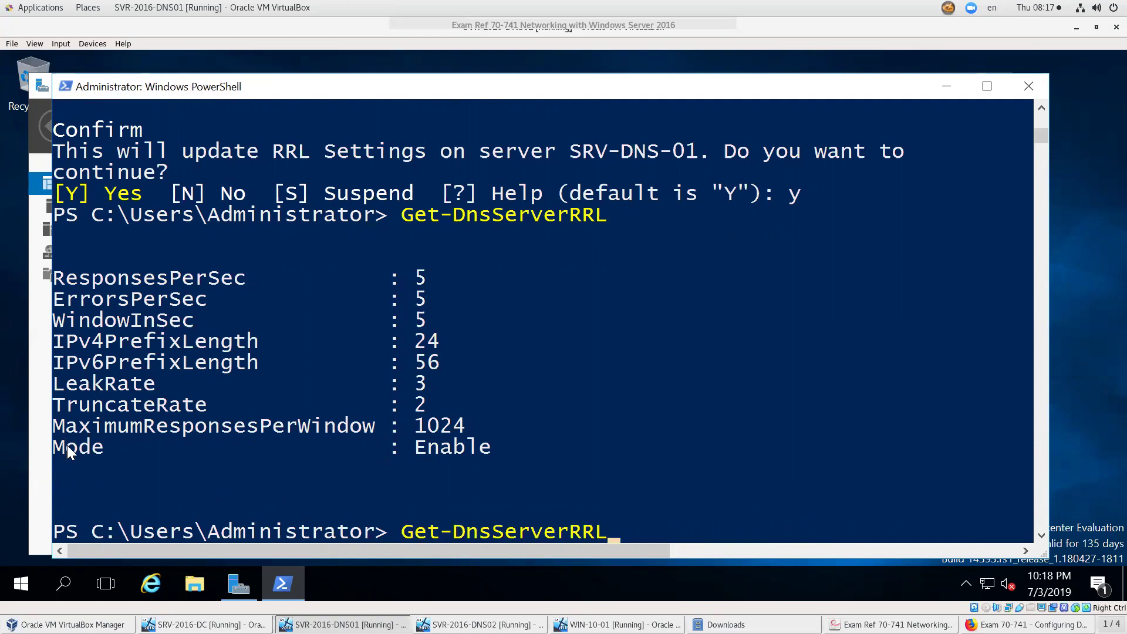
key(Up)
key(BackSpace)
key(BackSpace)
key(BackSpace)
key(BackSpace)
key(BackSpace)
key(BackSpace)
key(BackSpace)
key(BackSpace)
key(BackSpace)
key(BackSpace)
key(BackSpace)
key(BackSpace)
key(BackSpace)
key(BackSpace)
text(mo)
key(Tab)
text(lo)
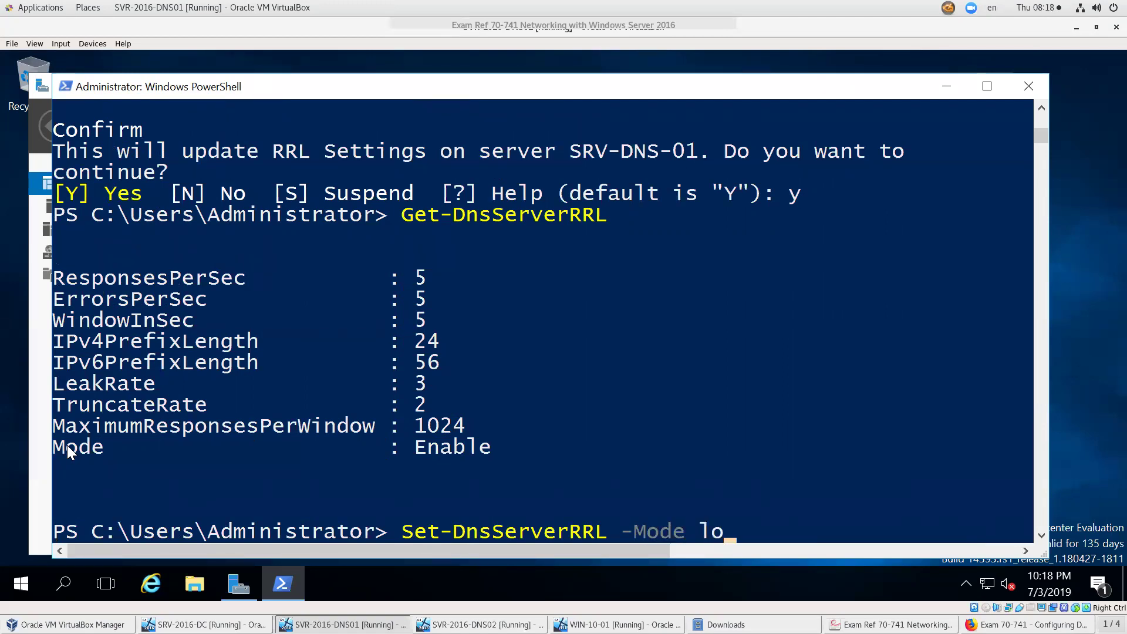
key(Tab)
key(Return)
text(y)
key(Return)
key(Return)
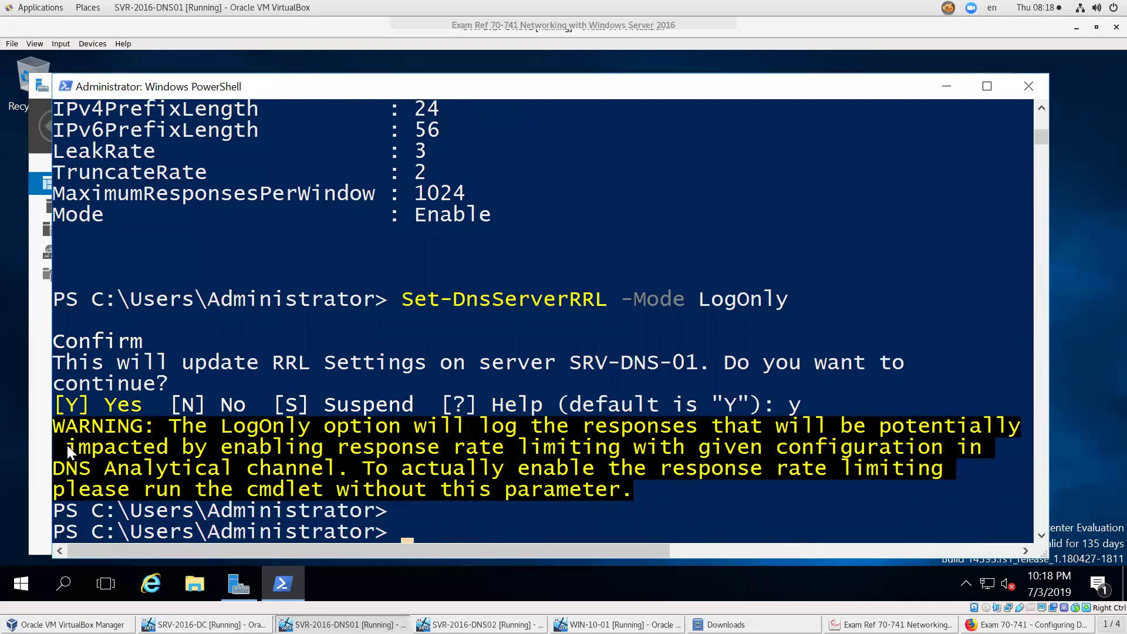
Step: List the rate limiting settings with Get-DnsServerRRL and check the Mode and ResponsesPerSec values
key(Up)
key(Up)
key(Return)
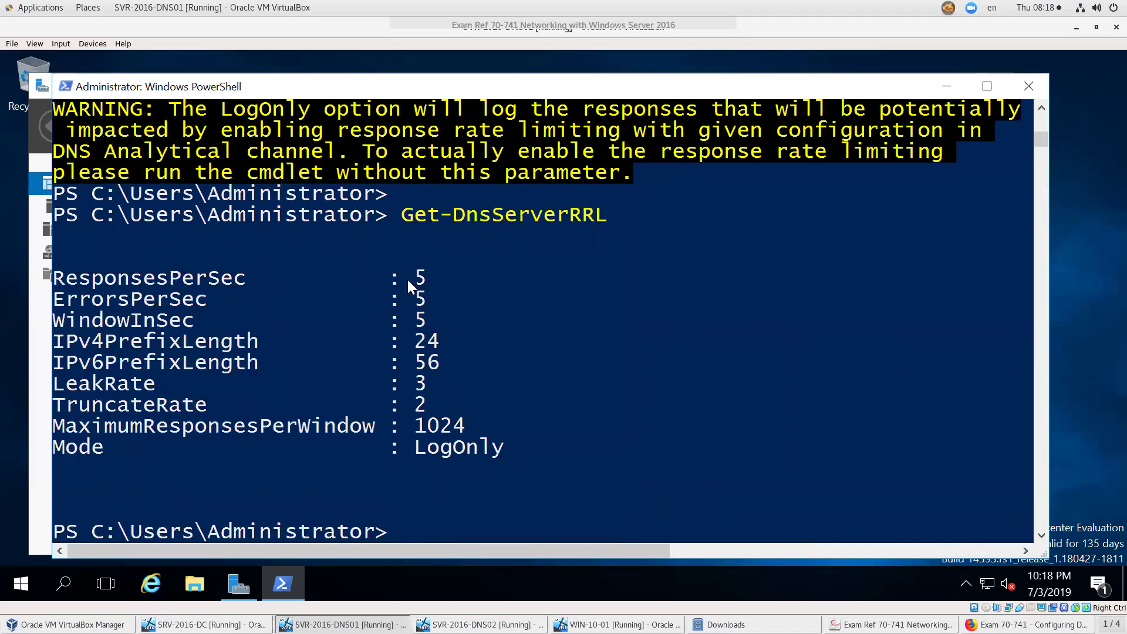
drag(418, 264, 459, 420)
double_click(463, 449)
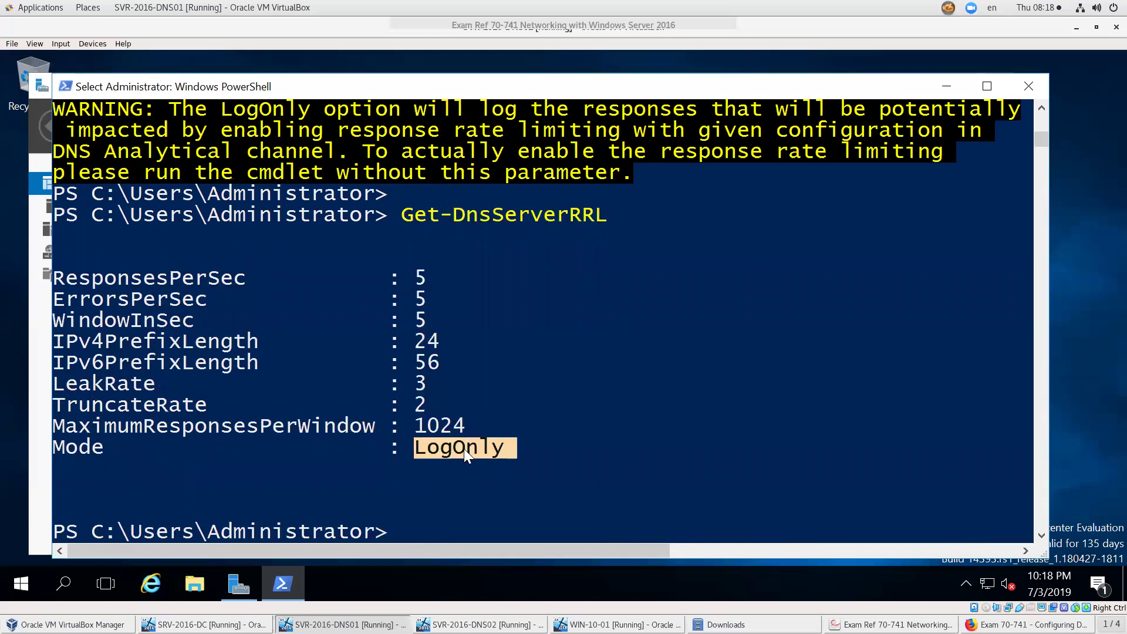
double_click(432, 273)
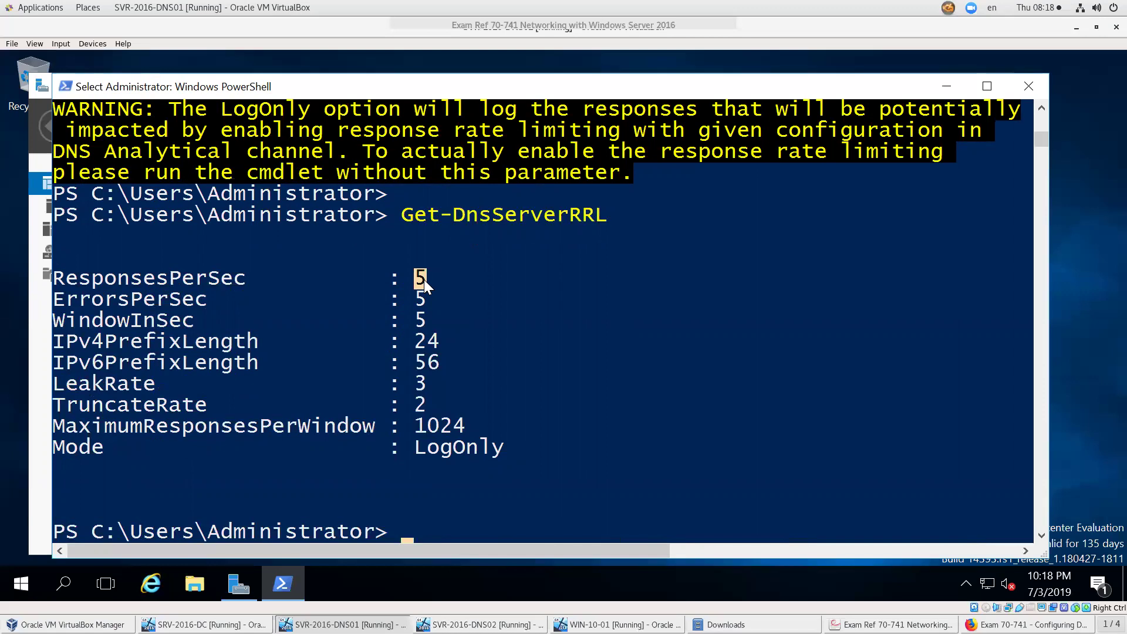
Step: Switch to Server Manager and open Event Viewer from its administrative tools
click(243, 584)
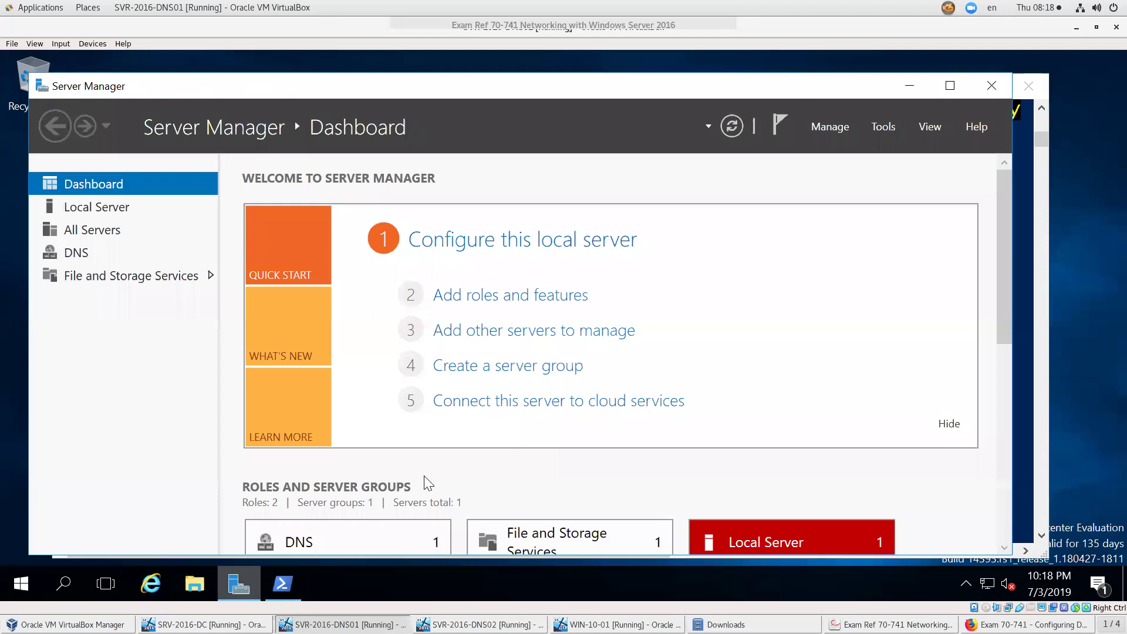
click(886, 127)
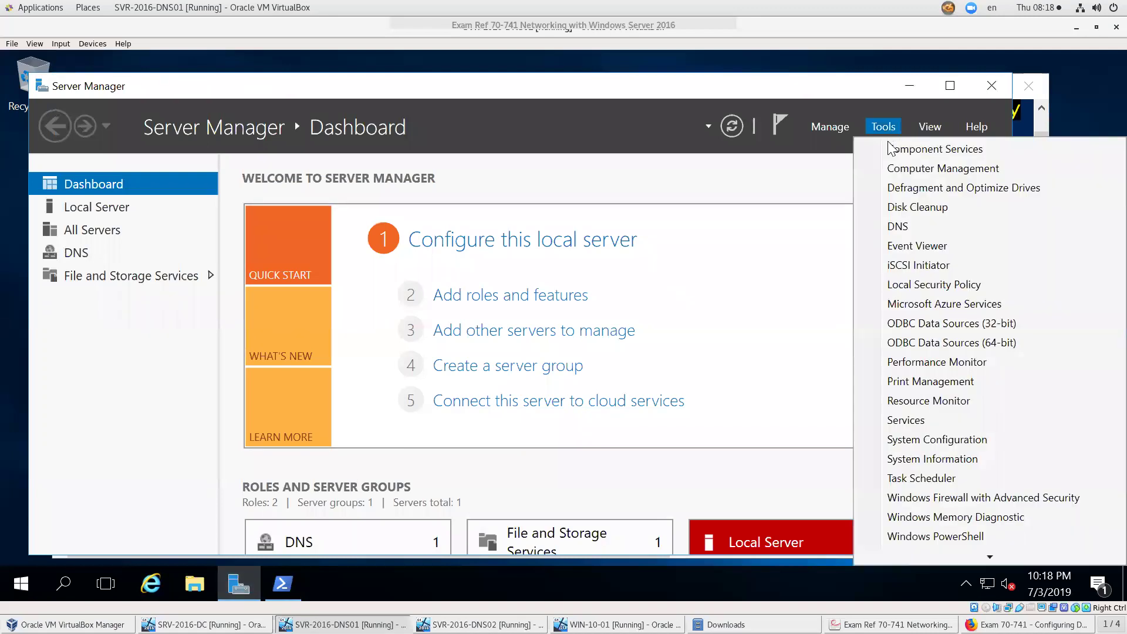
click(914, 246)
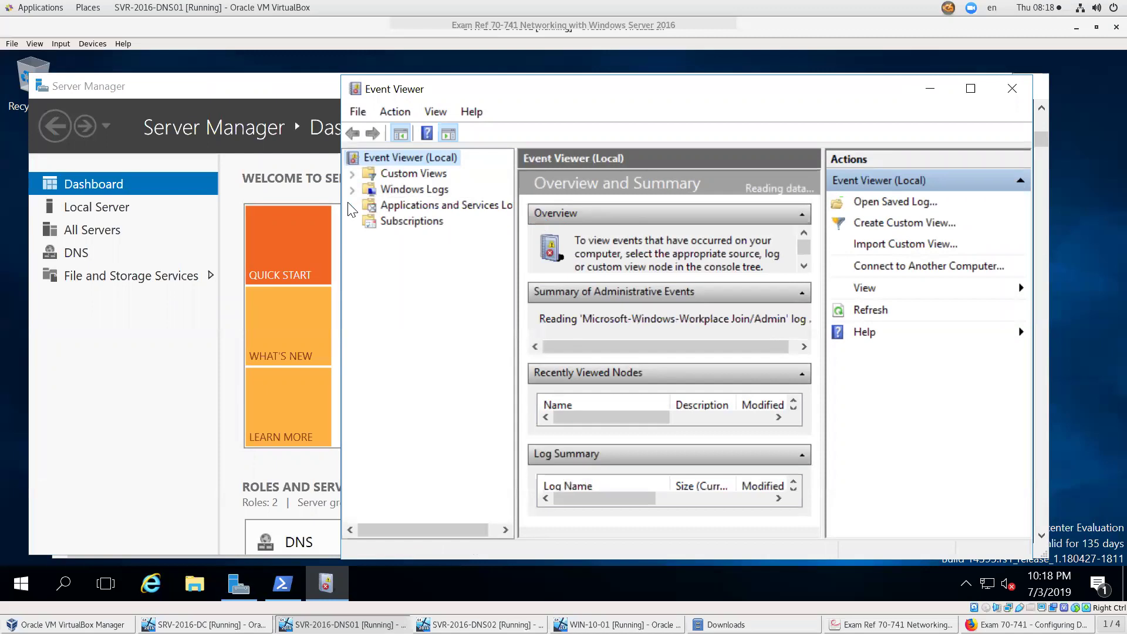
Step: Expand Applications and Services Logs, Microsoft, Windows and the DNS-Server folder to show its logs
click(351, 204)
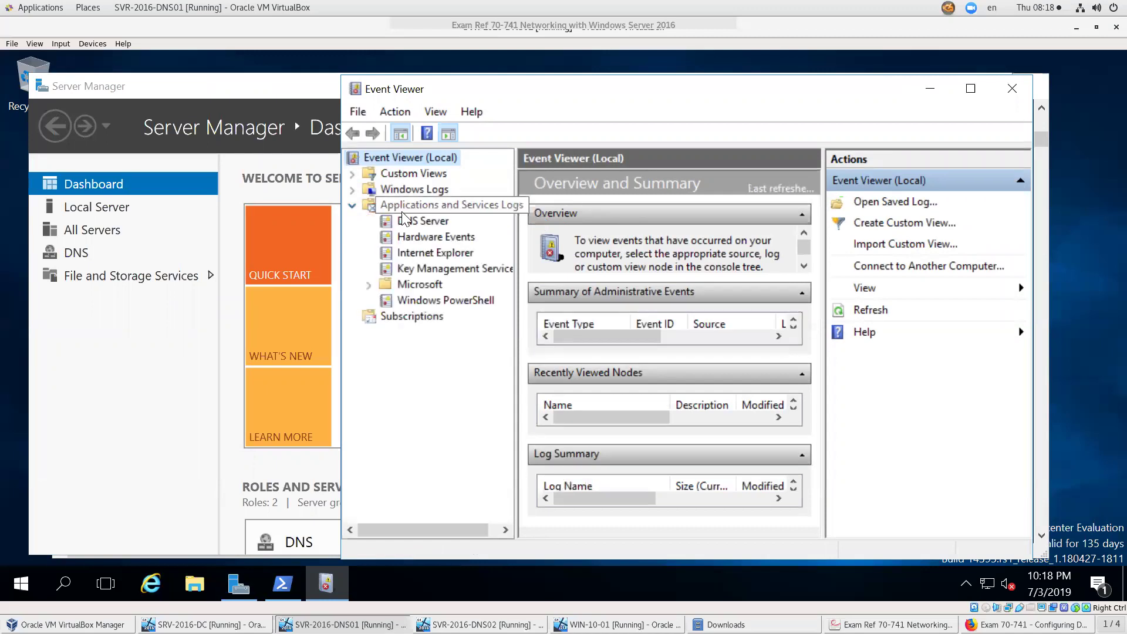
click(369, 285)
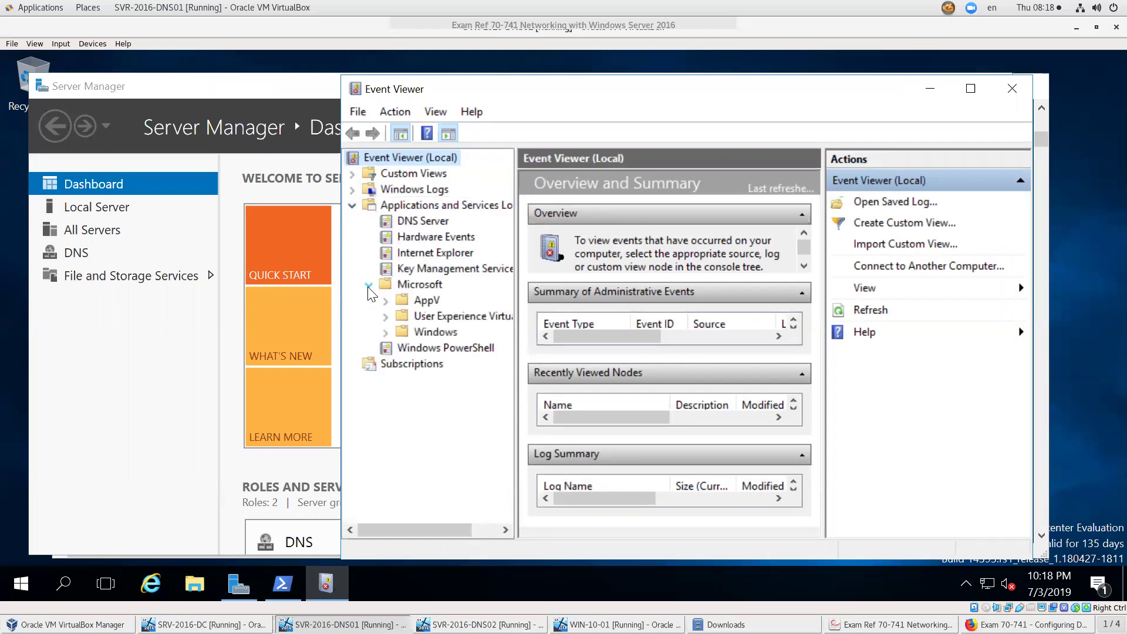
click(386, 333)
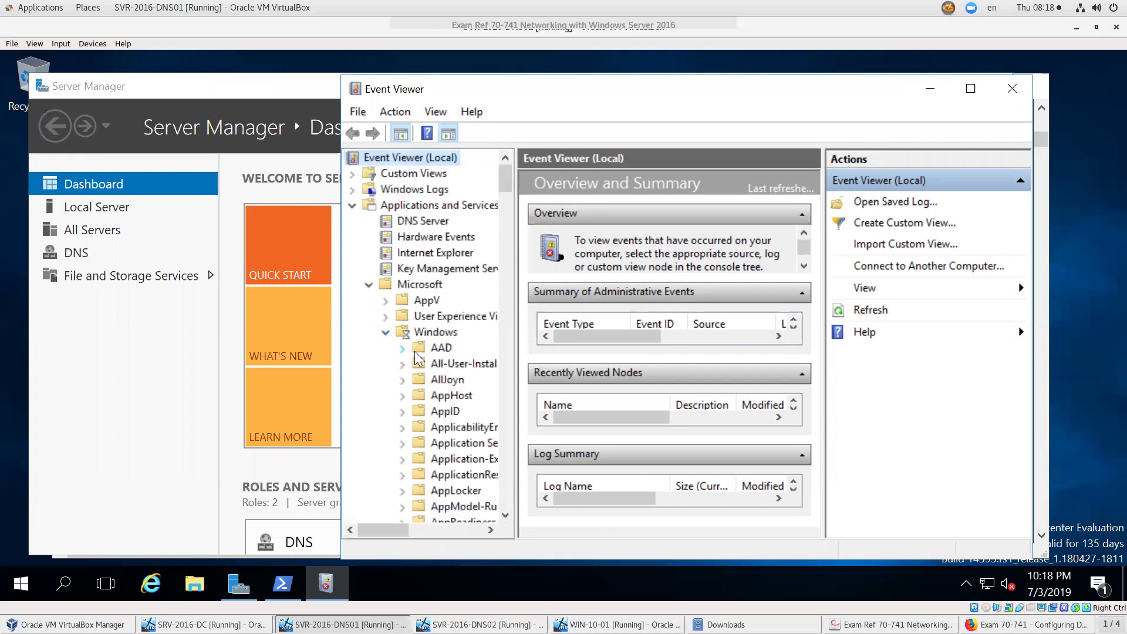
scroll(419, 354, down, 2)
scroll(421, 351, down, 6)
scroll(422, 354, down, 12)
scroll(455, 334, down, 6)
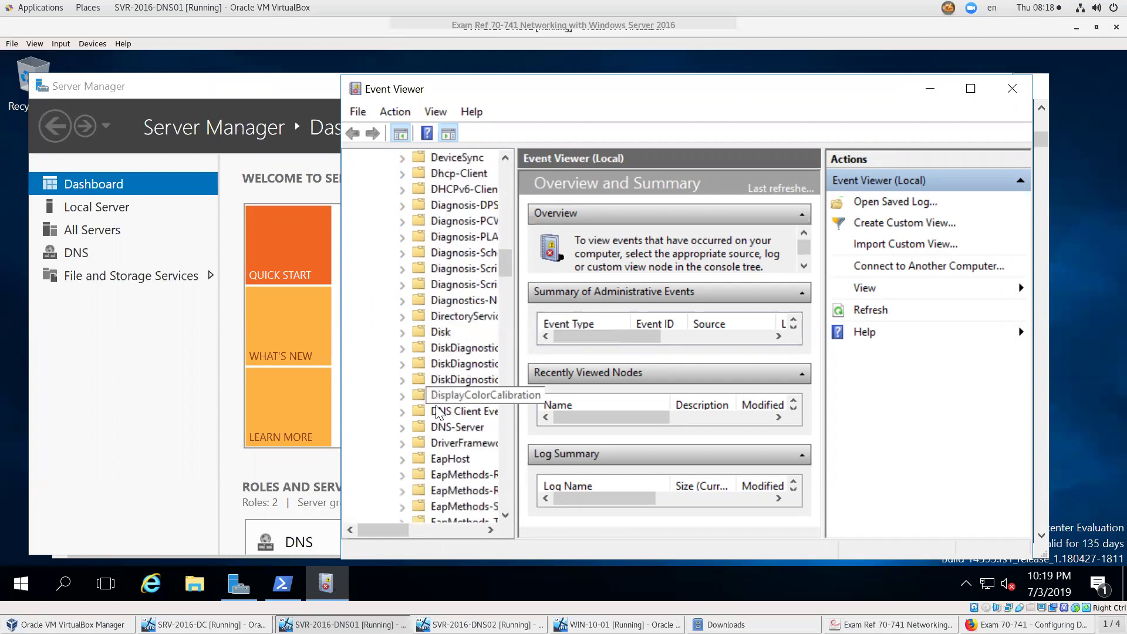
click(403, 426)
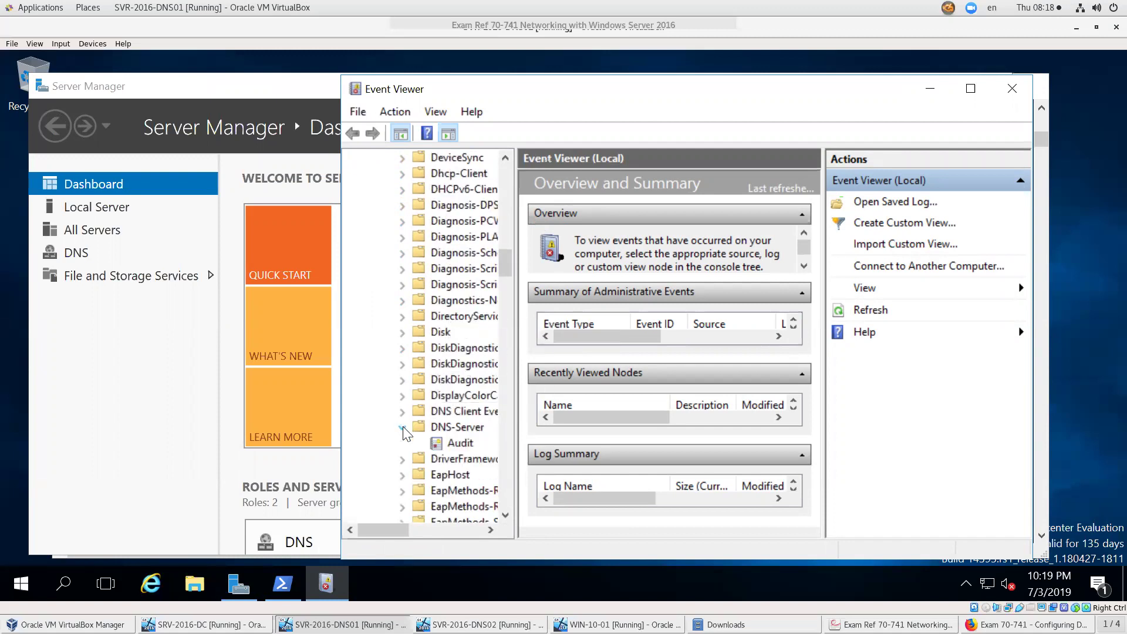
Step: Open the DNS-Server Audit log in the maximized Event Viewer and display the properties of its first RRL_OP event
click(461, 445)
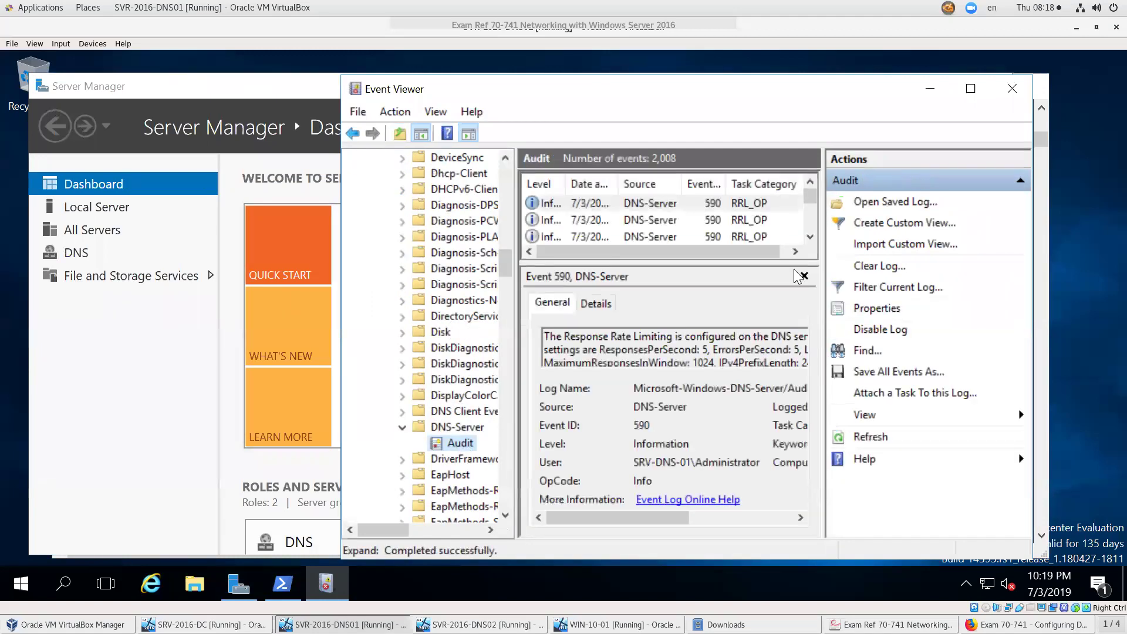
click(970, 92)
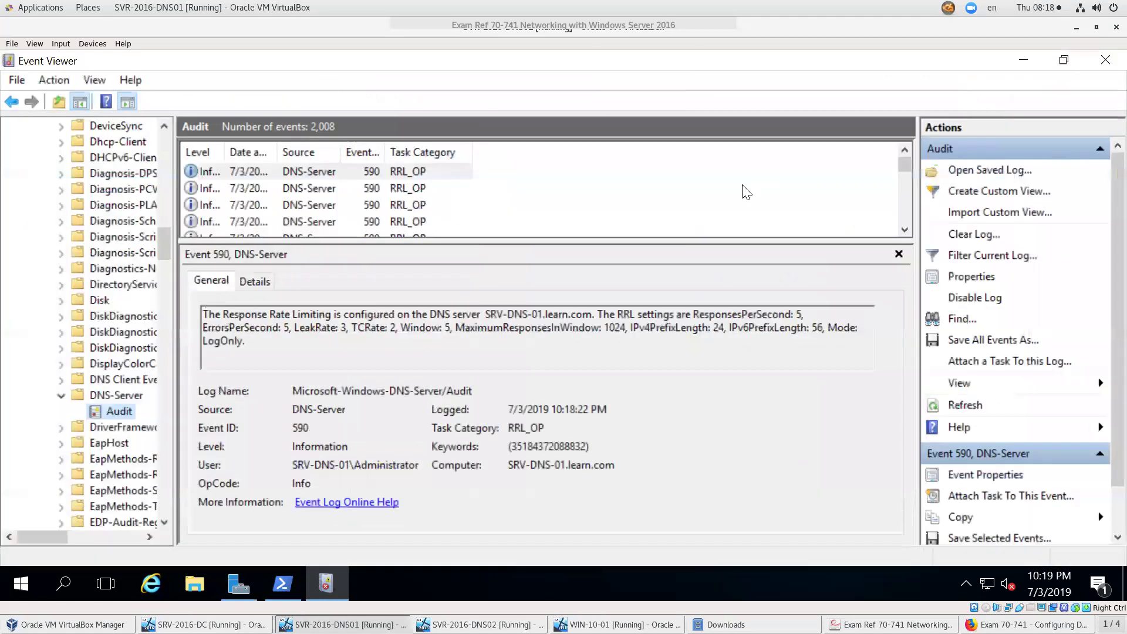
double_click(385, 176)
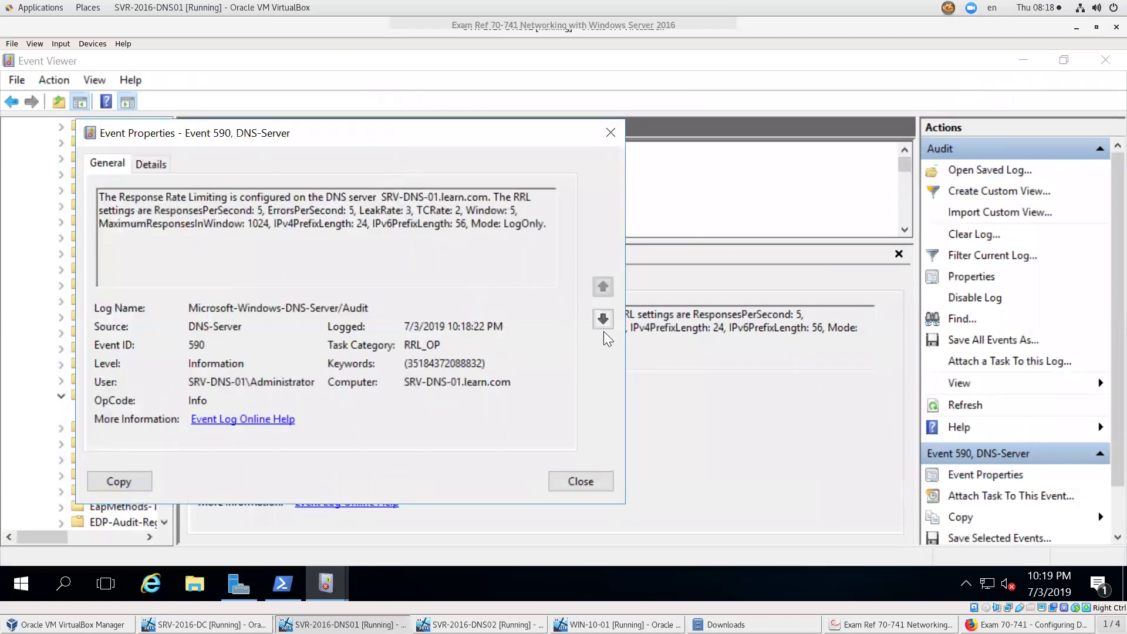
Step: Read through the older rate limiting events one by one, return to the newest one and close the event properties
click(603, 320)
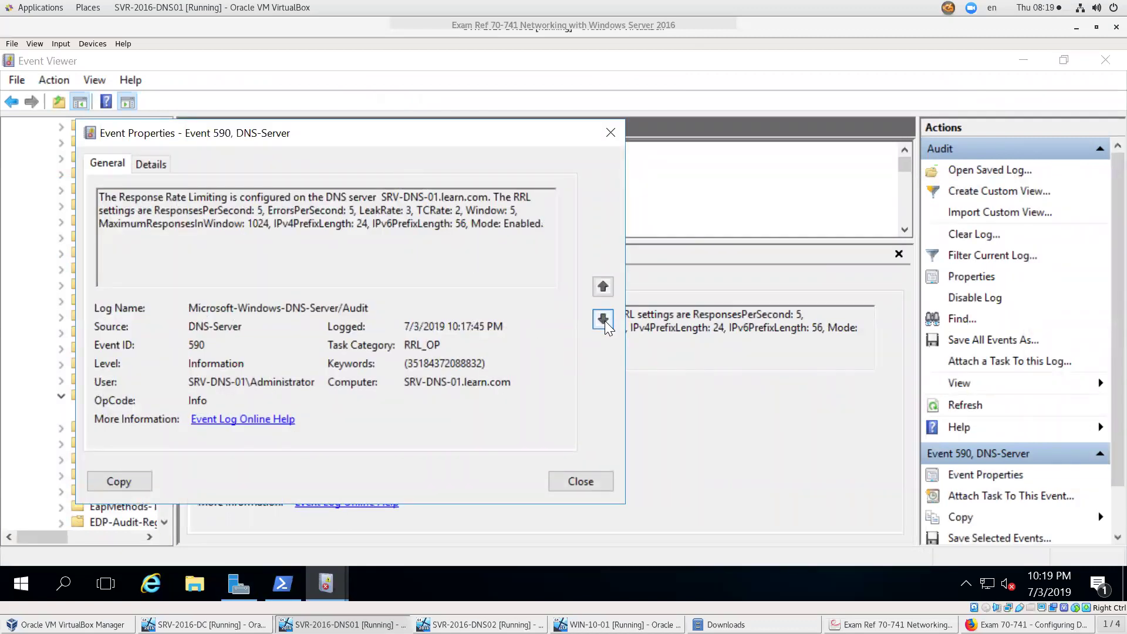
click(603, 320)
click(604, 320)
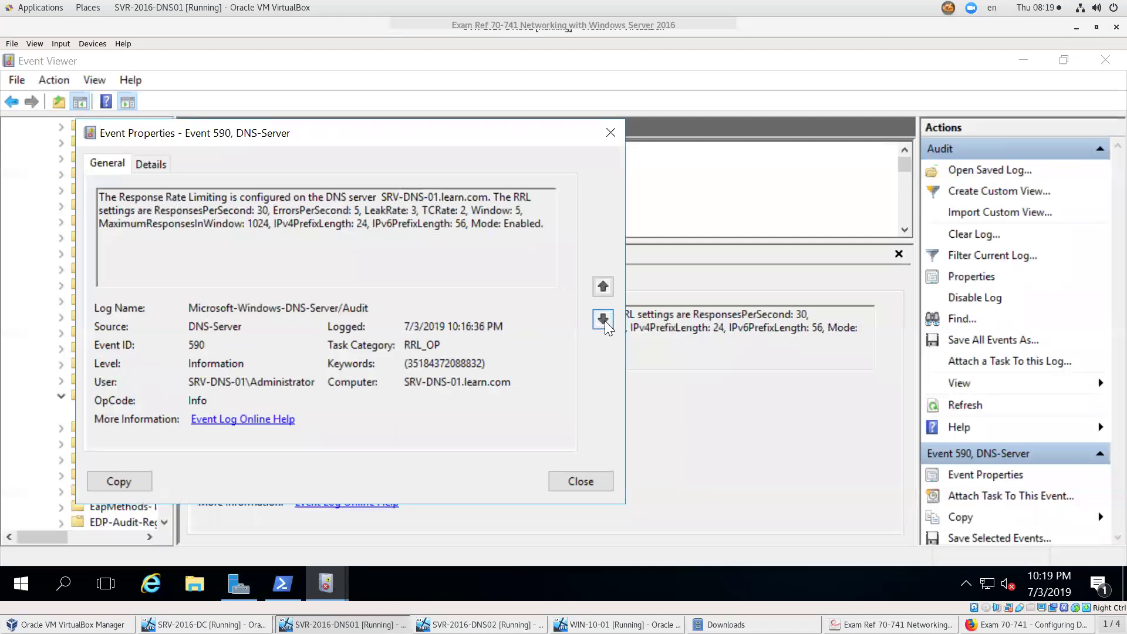
click(603, 286)
click(603, 287)
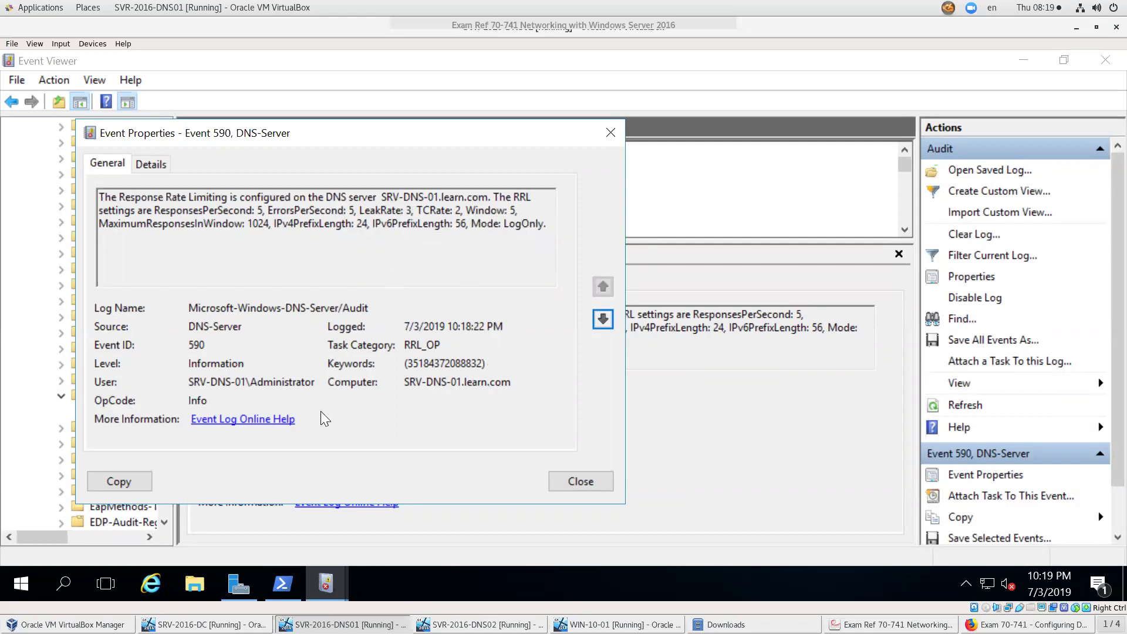
click(611, 137)
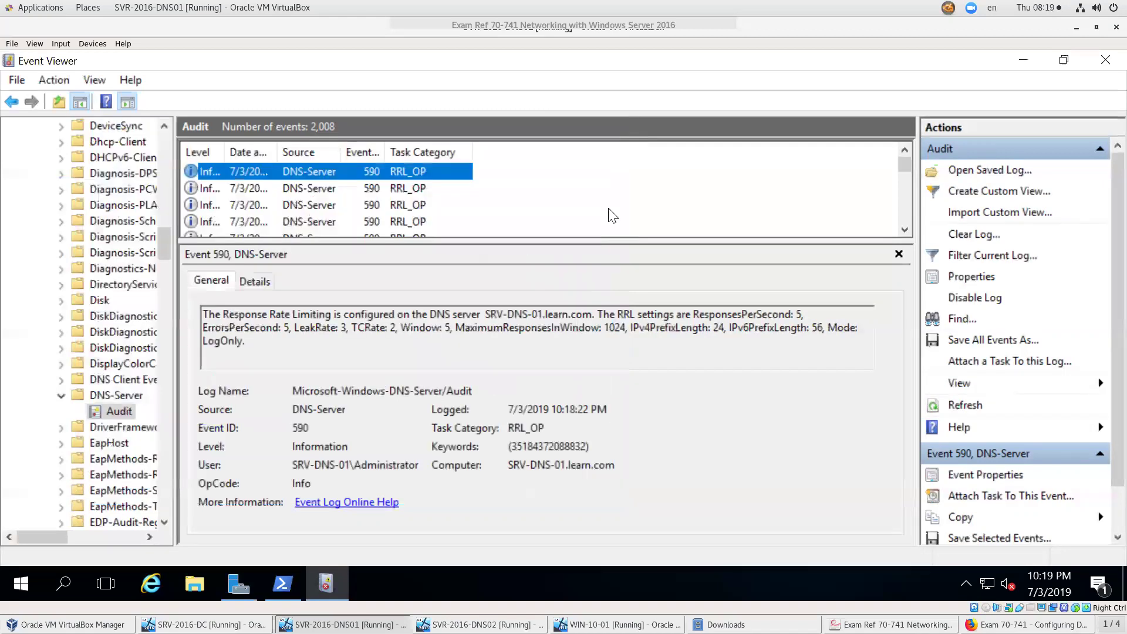
Step: Switch to PowerShell, recall Get-DnsServerRRL at a fresh prompt and highlight the listed values from ResponsesPerSec to TruncateRate
click(282, 582)
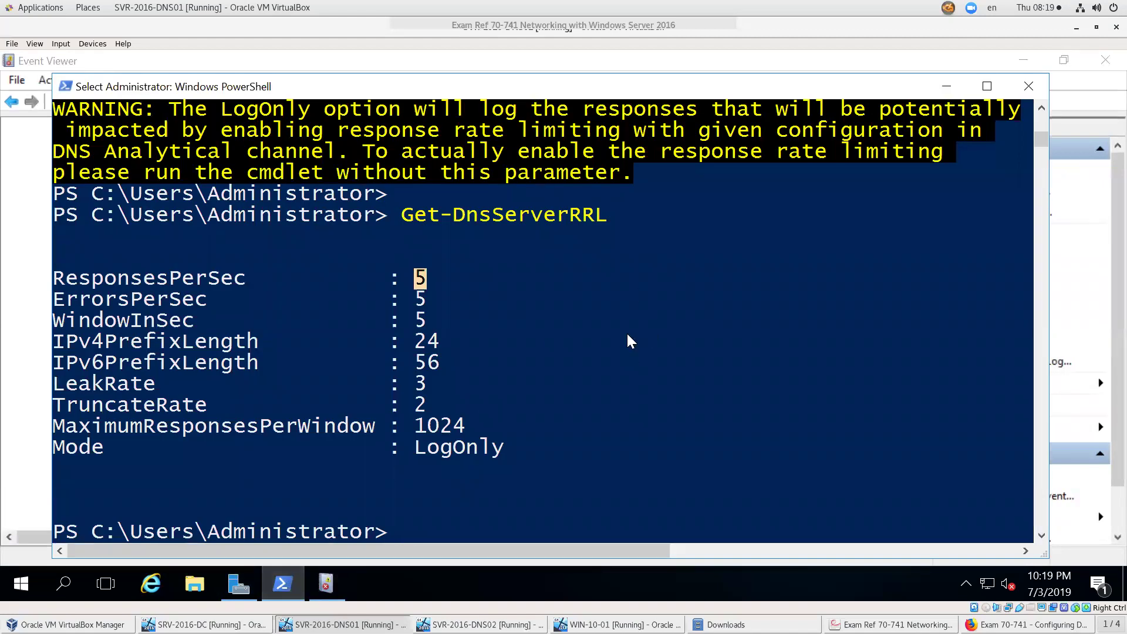
key(Return)
key(Return)
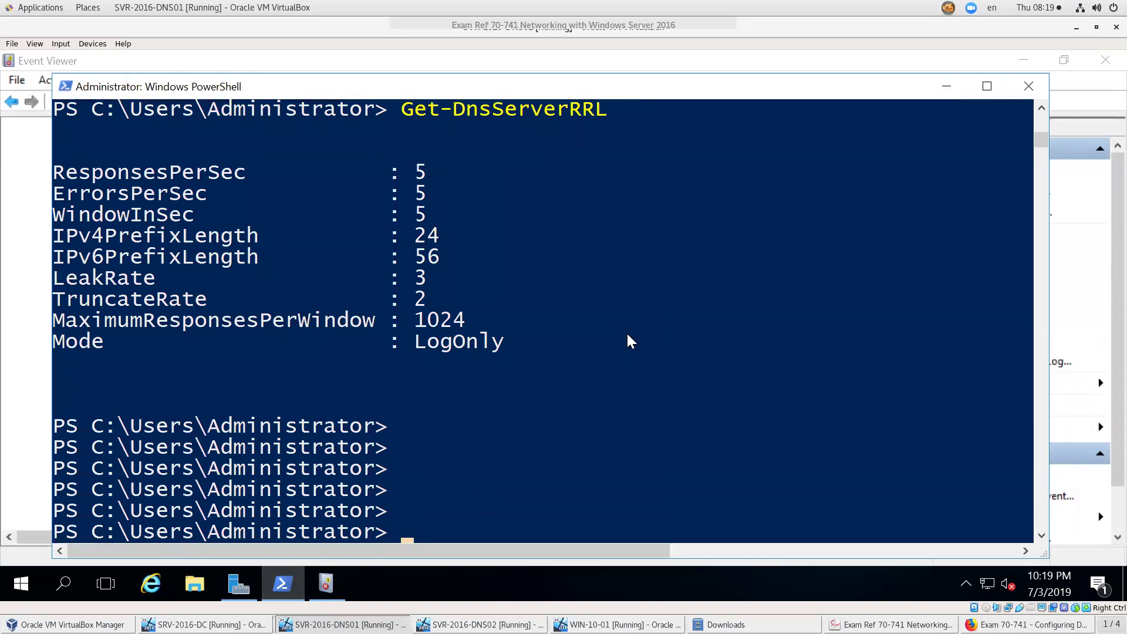
key(Up)
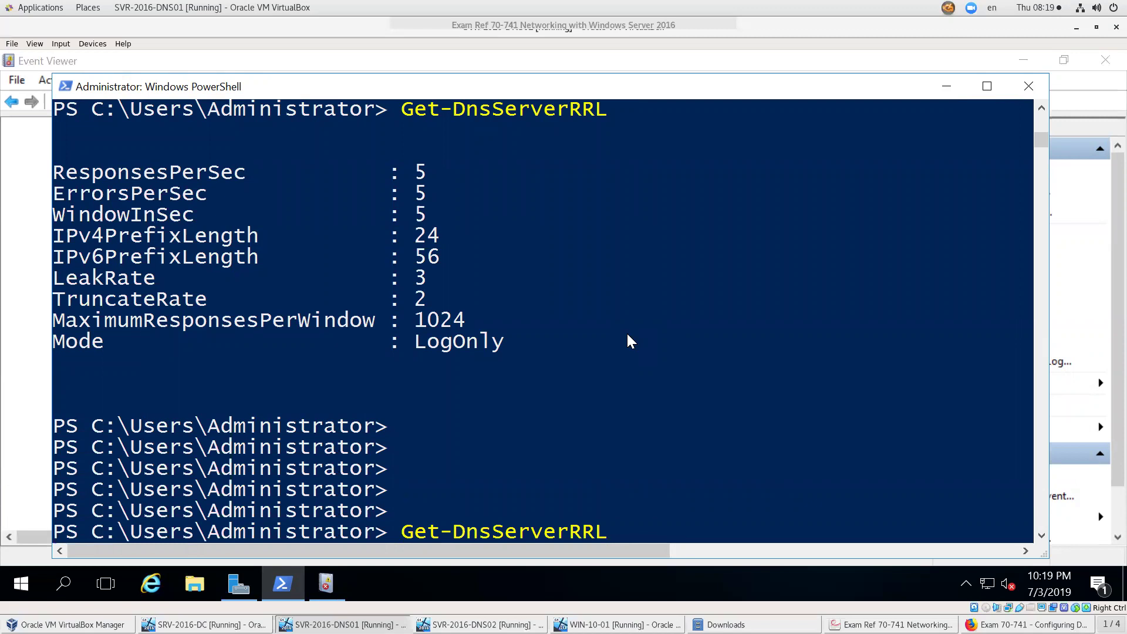
drag(425, 146, 449, 299)
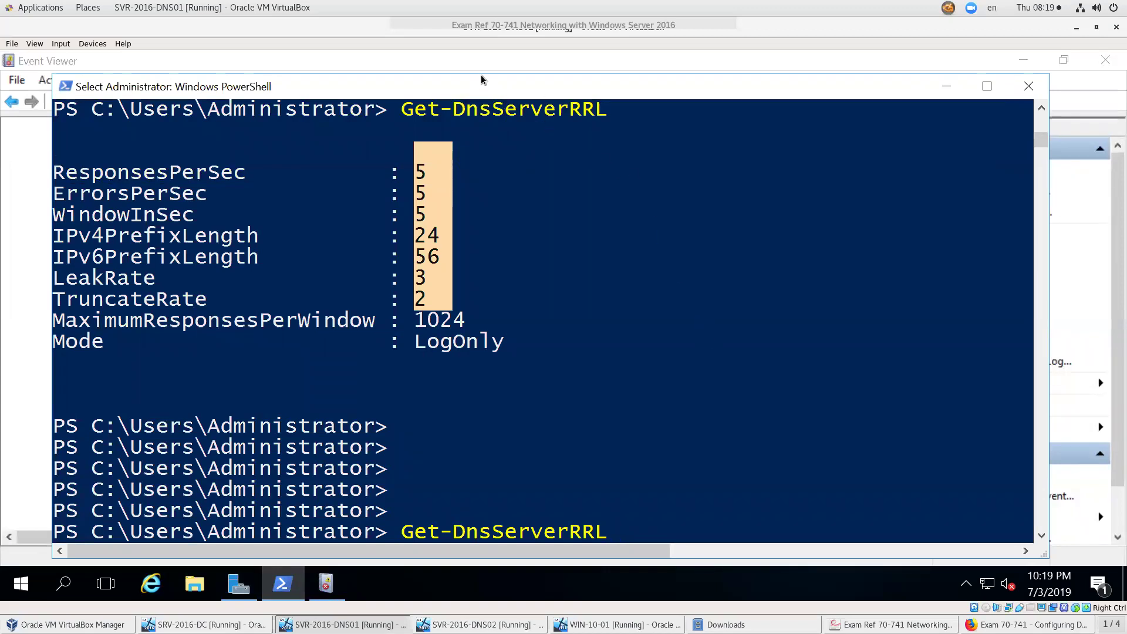
Step: Annotate the screen with a box labelled DNS and several lines leading to it to illustrate incoming queries
mouse_move(574, 191)
mouse_down()
mouse_move(626, 264)
mouse_move(589, 202)
mouse_up()
mouse_move(588, 325)
mouse_down()
mouse_move(617, 299)
mouse_move(562, 311)
mouse_move(568, 336)
mouse_up()
drag(560, 305, 570, 330)
drag(655, 295, 640, 317)
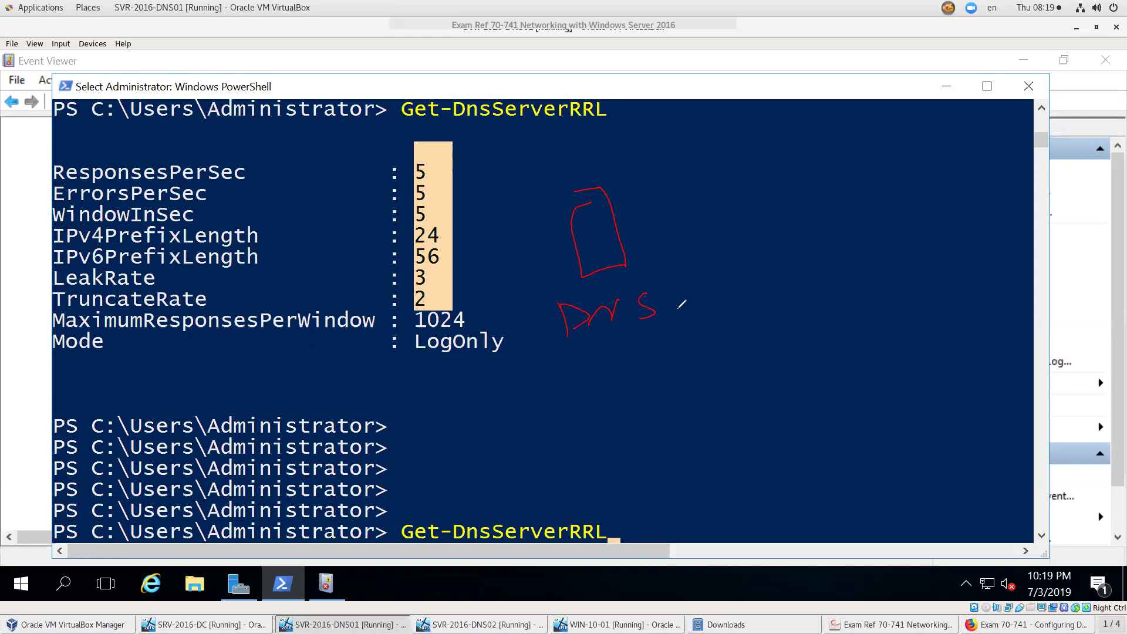
mouse_move(791, 183)
mouse_down()
mouse_move(810, 183)
mouse_move(644, 183)
mouse_move(642, 198)
mouse_up()
drag(802, 194, 634, 209)
drag(813, 221, 658, 236)
mouse_move(817, 237)
mouse_down()
mouse_move(666, 247)
mouse_move(677, 258)
mouse_up()
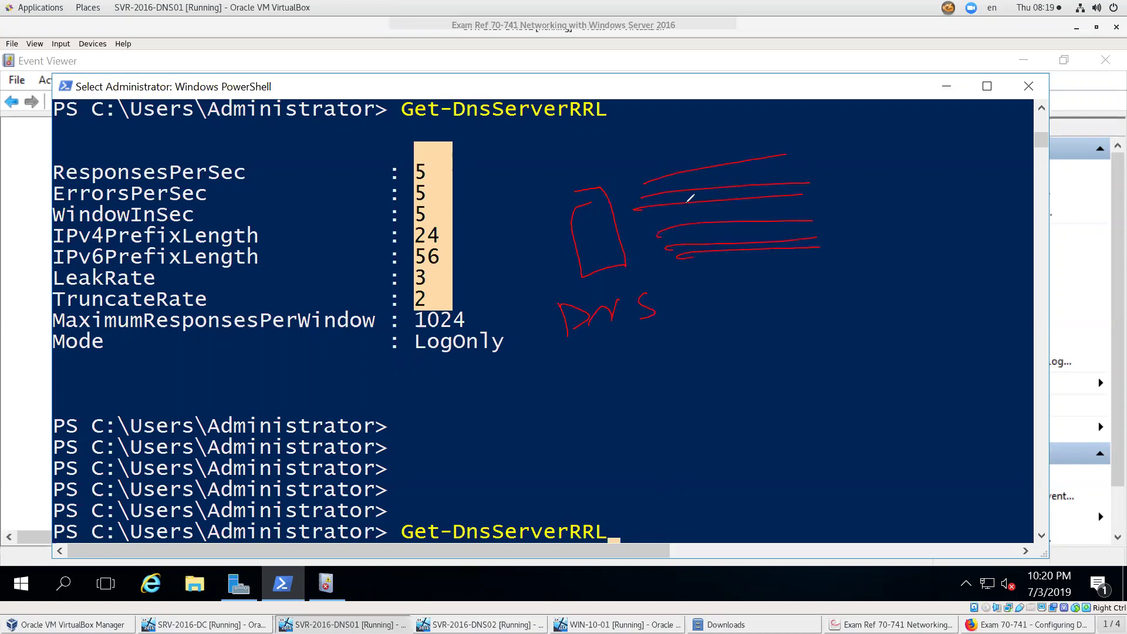
Step: Circle the ResponsesPerSec value, bracket the upper query lines in the sketch and underline LeakRate
drag(450, 154, 439, 174)
mouse_move(641, 182)
mouse_down()
mouse_move(646, 214)
mouse_move(665, 209)
mouse_up()
drag(56, 290, 210, 281)
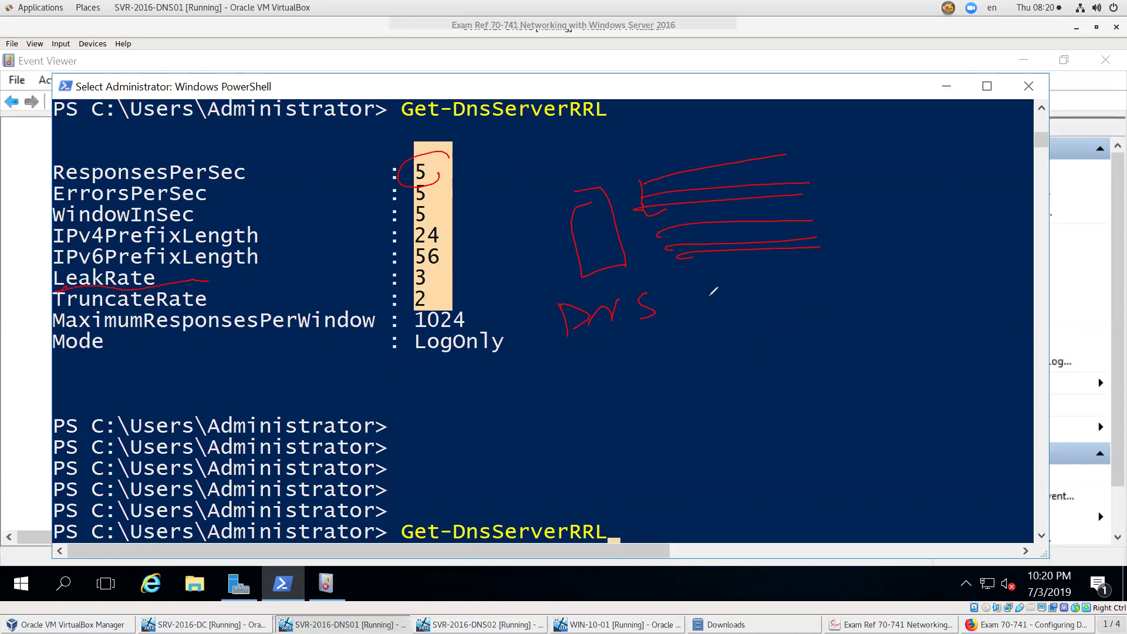
Step: Draw a second stack of query lines below the sketch, circle the end of the last one, and clear all annotations
drag(699, 327, 800, 333)
drag(718, 350, 800, 357)
drag(690, 364, 794, 371)
drag(711, 385, 802, 384)
mouse_move(713, 399)
mouse_down()
mouse_move(789, 400)
mouse_move(787, 415)
mouse_up()
mouse_move(715, 433)
mouse_down()
mouse_move(771, 435)
mouse_move(717, 433)
mouse_up()
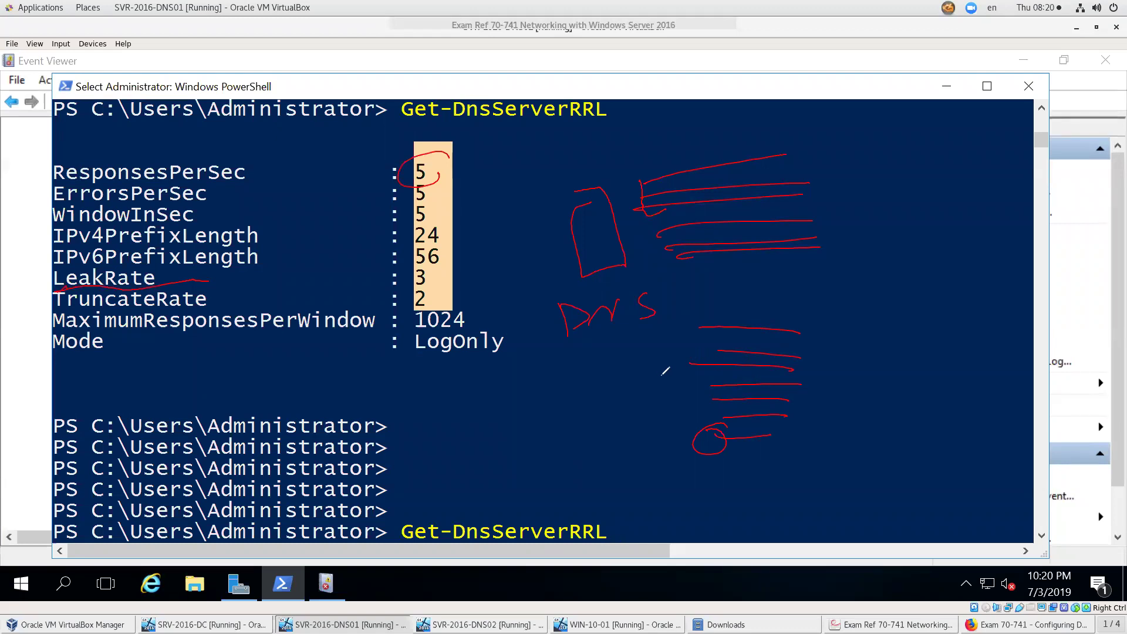
key(shift+F9)
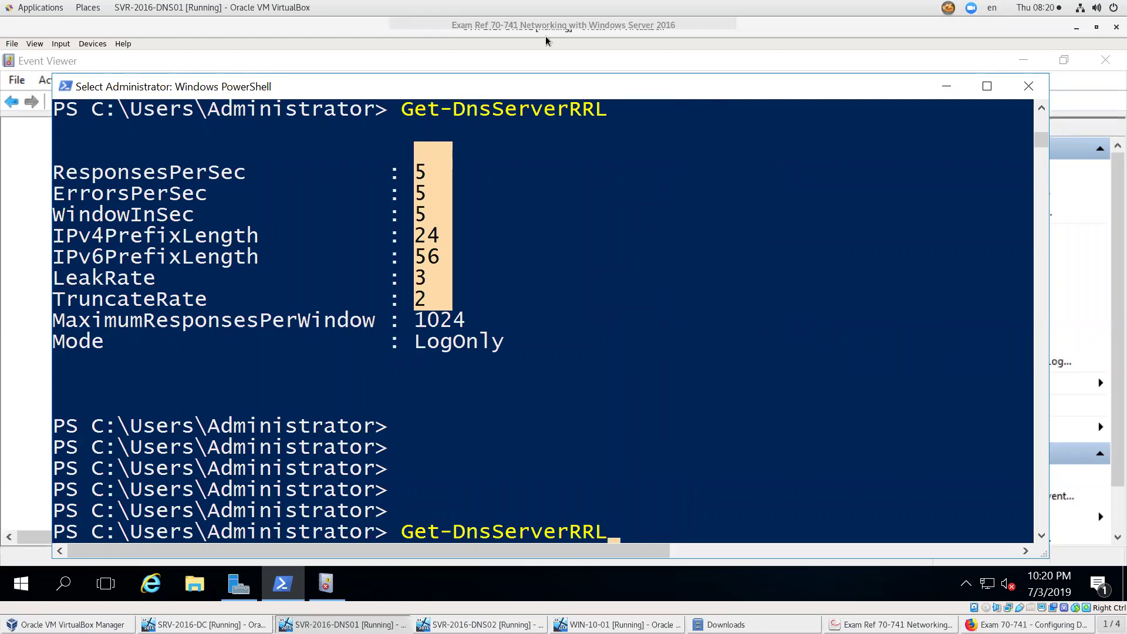
click(717, 41)
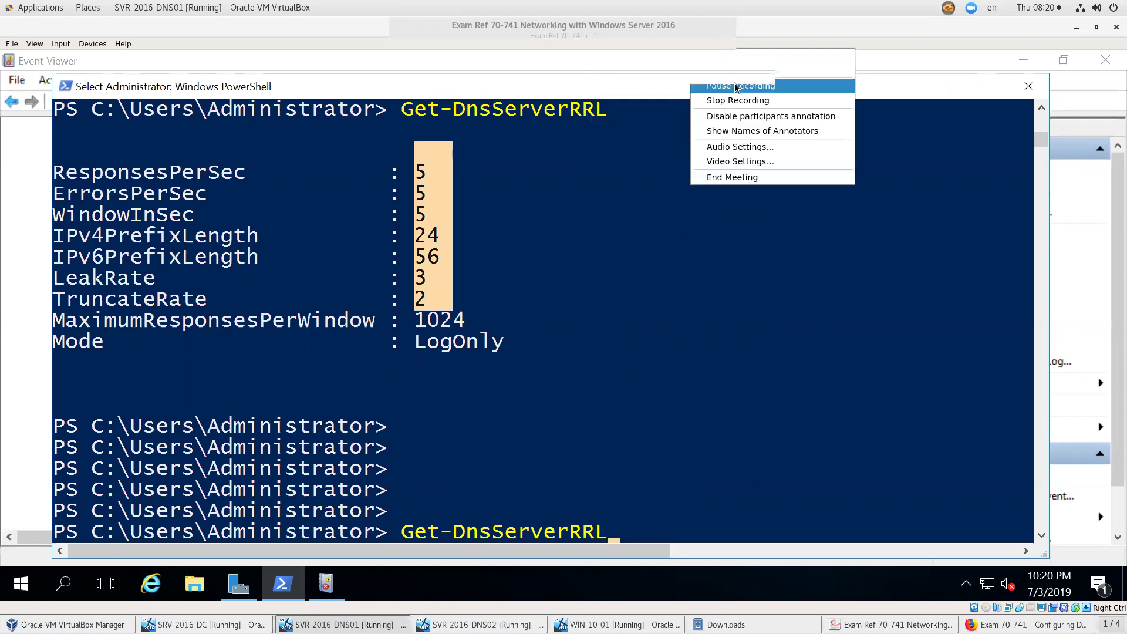